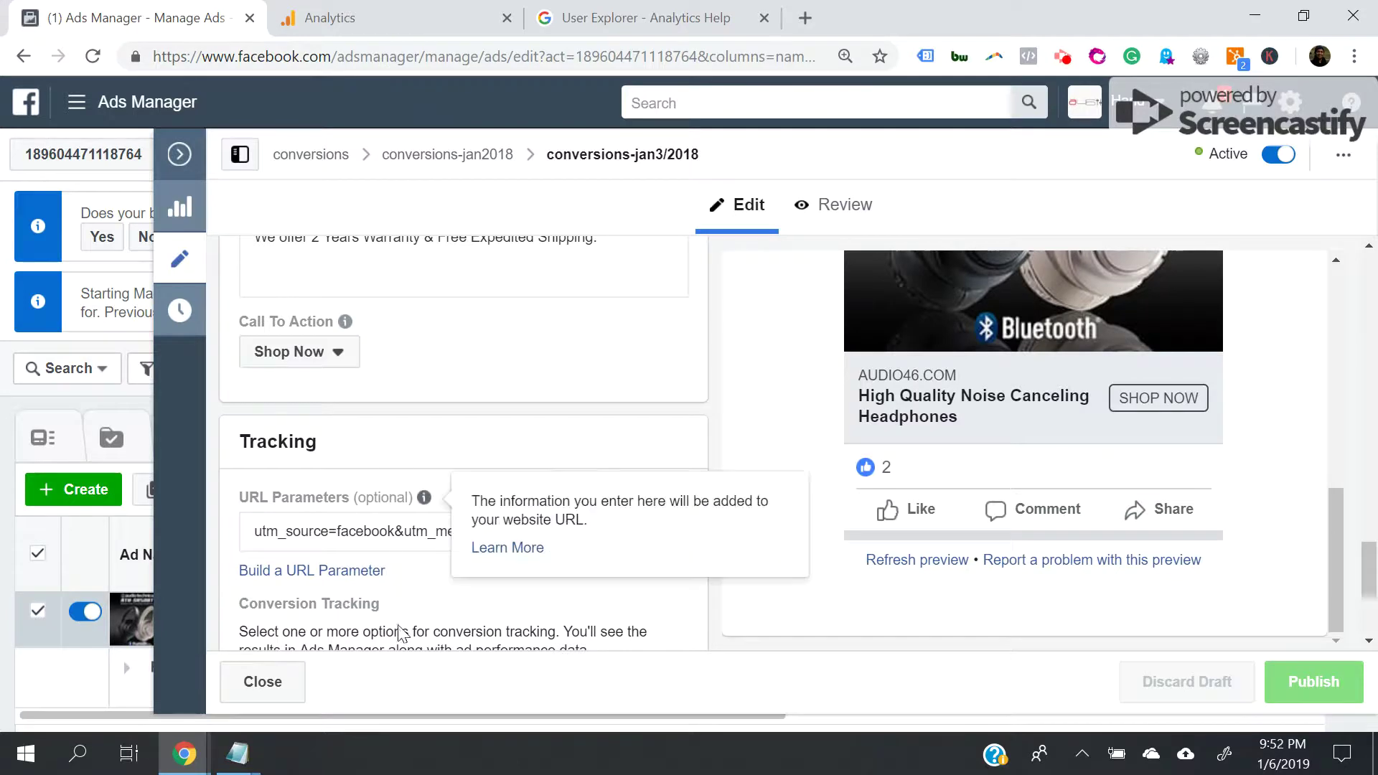
# Open the URL parameter builder in the ad's tracking section, review the campaign source, medium, name and content fields, and close it unchanged
pyautogui.click(342, 571)
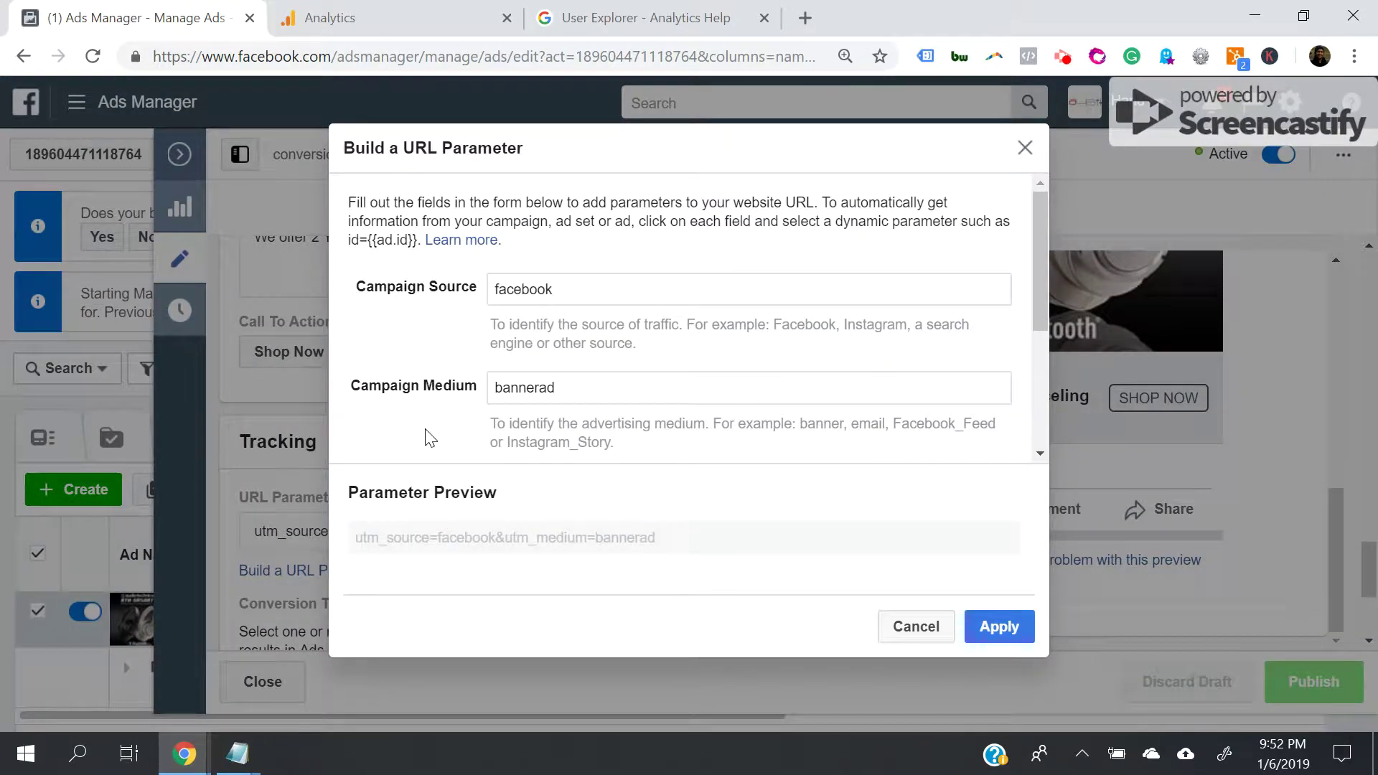
pyautogui.scroll(-2, 440, 411)
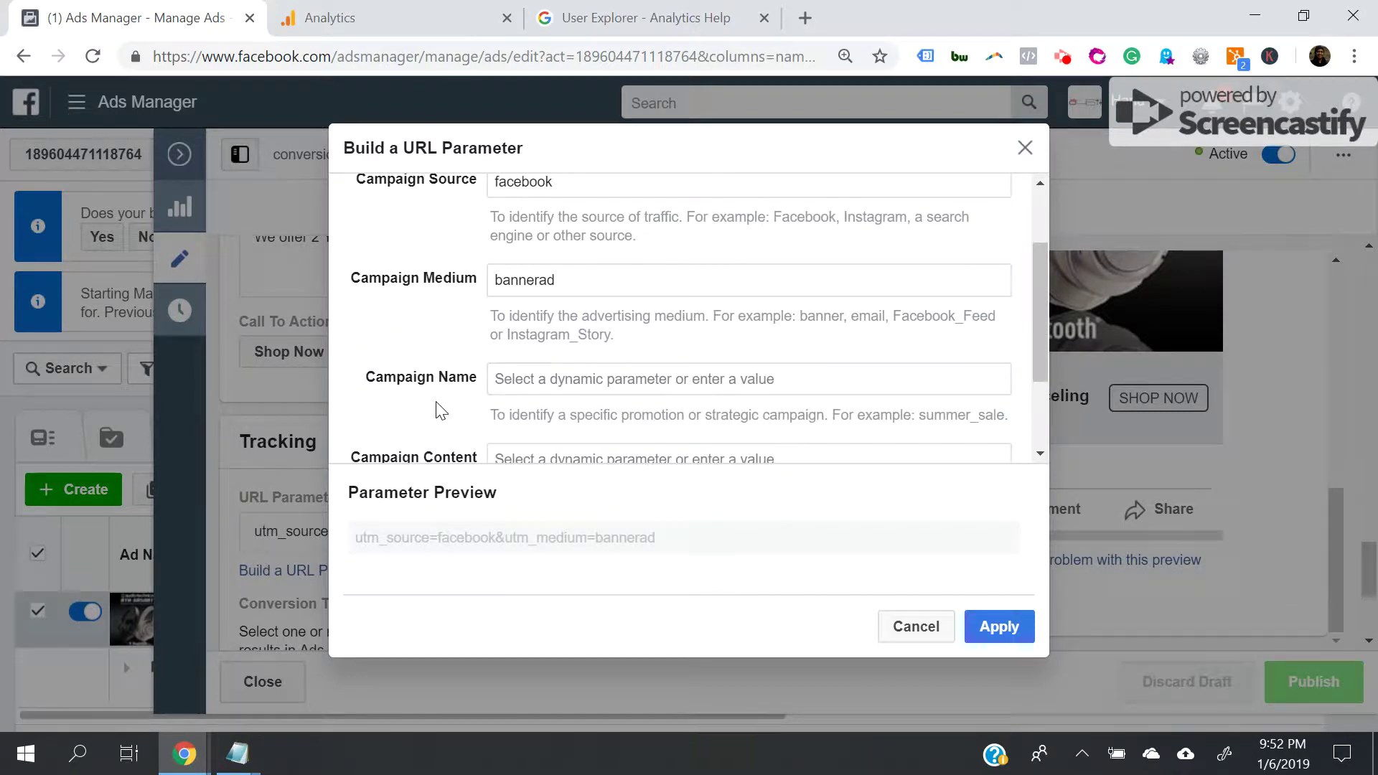
pyautogui.scroll(-2, 441, 411)
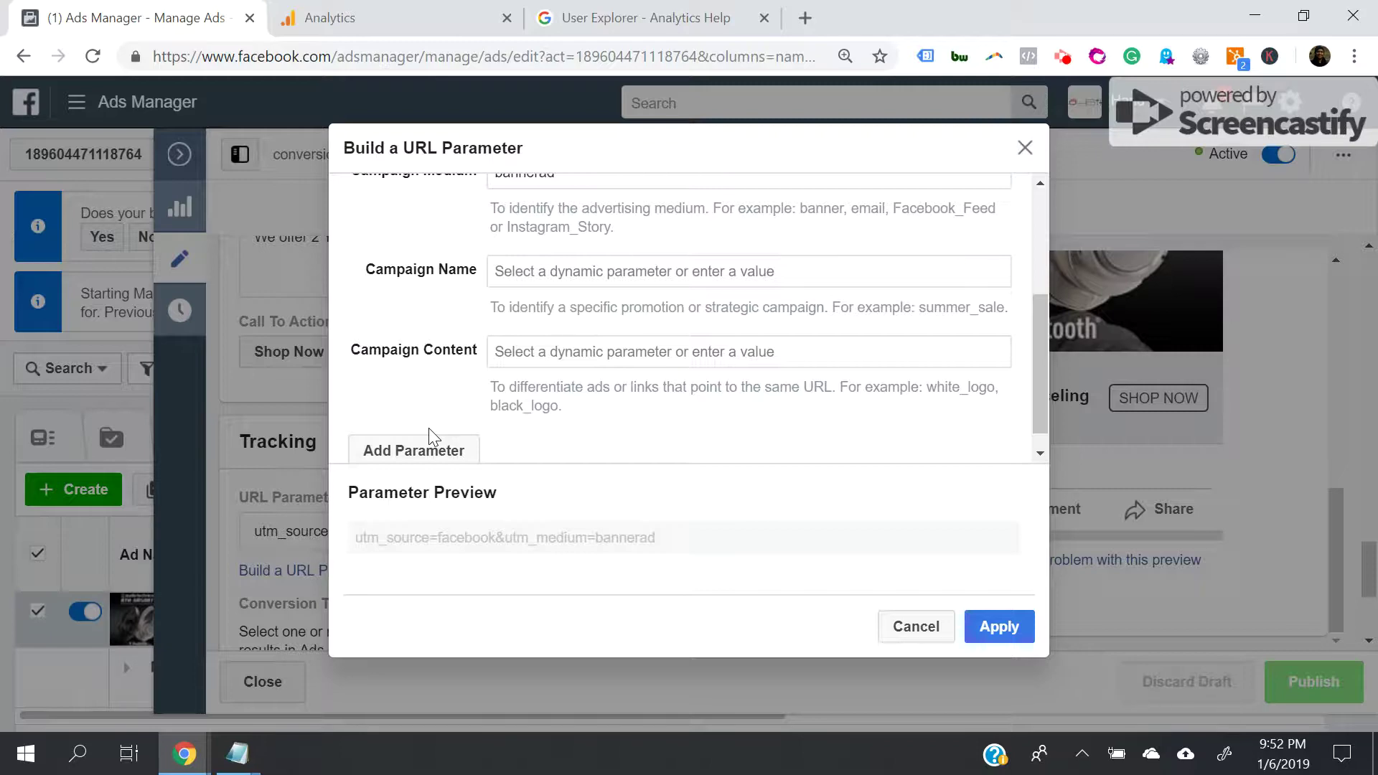
pyautogui.click(1024, 147)
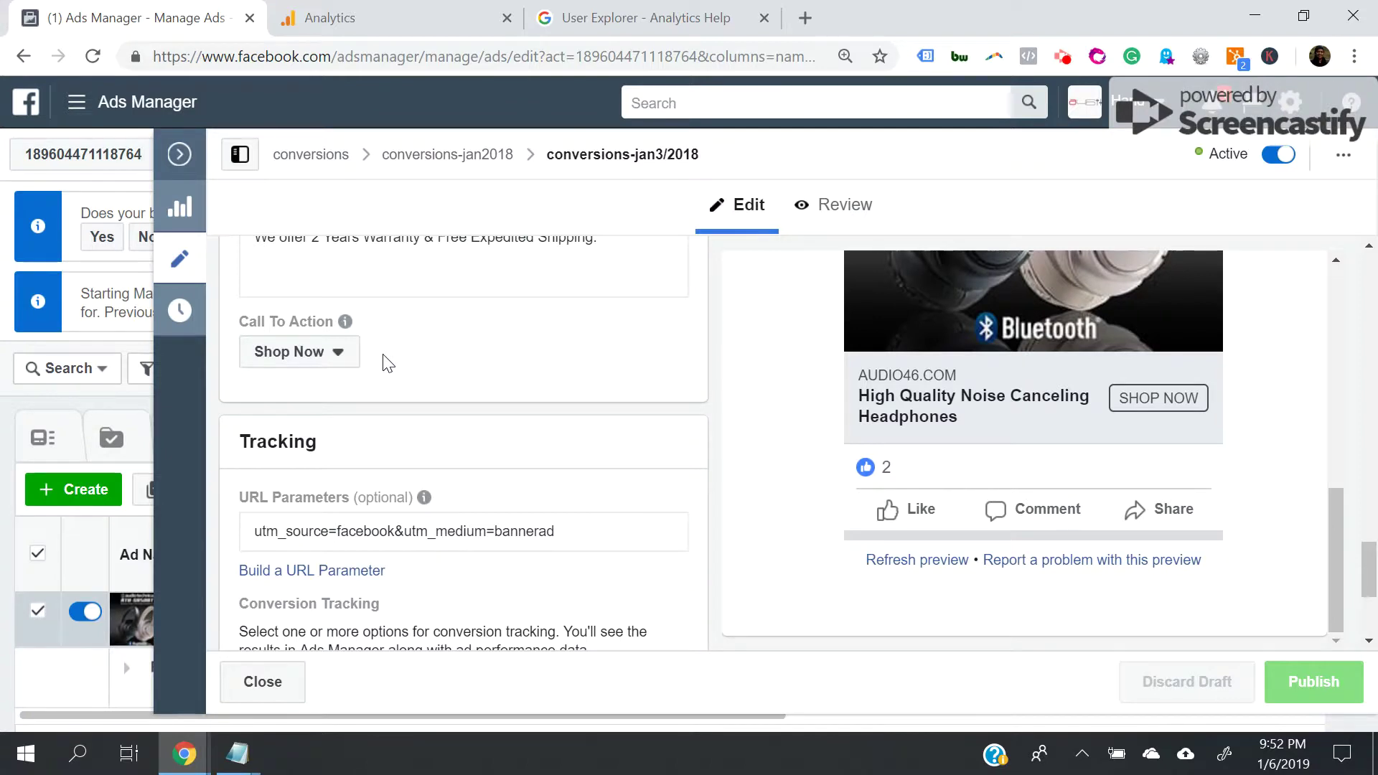
# Switch to Google Analytics and open the User Explorer report under Audience
pyautogui.click(377, 11)
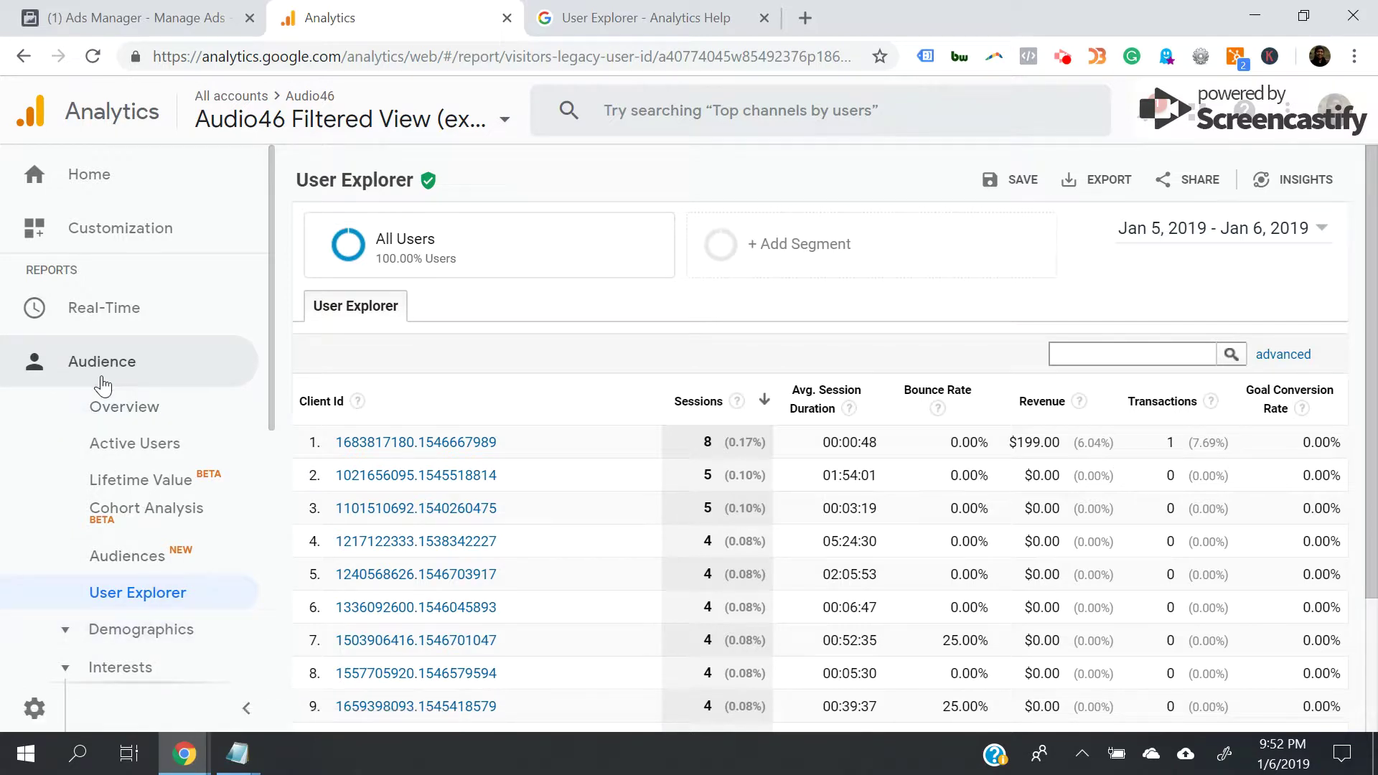
pyautogui.scroll(-1, 61, 445)
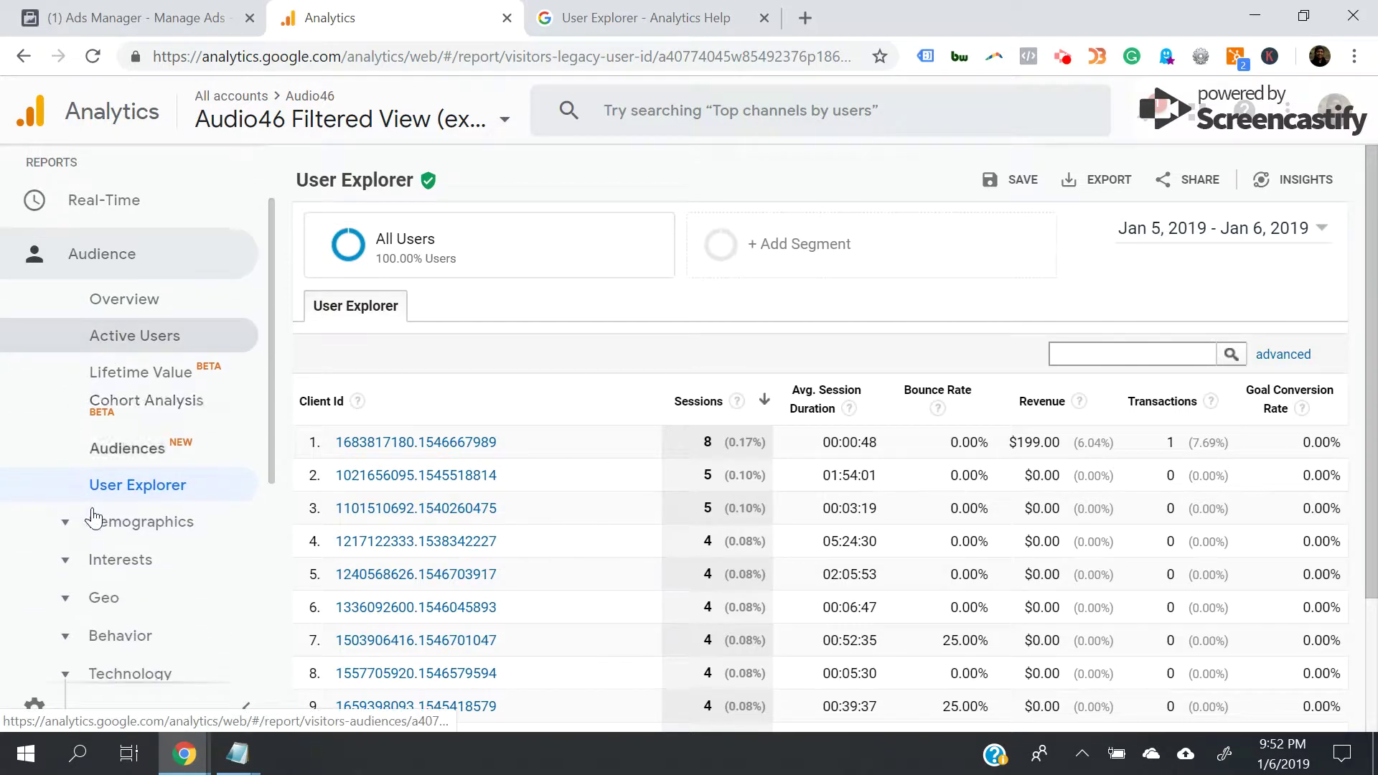
pyautogui.click(138, 486)
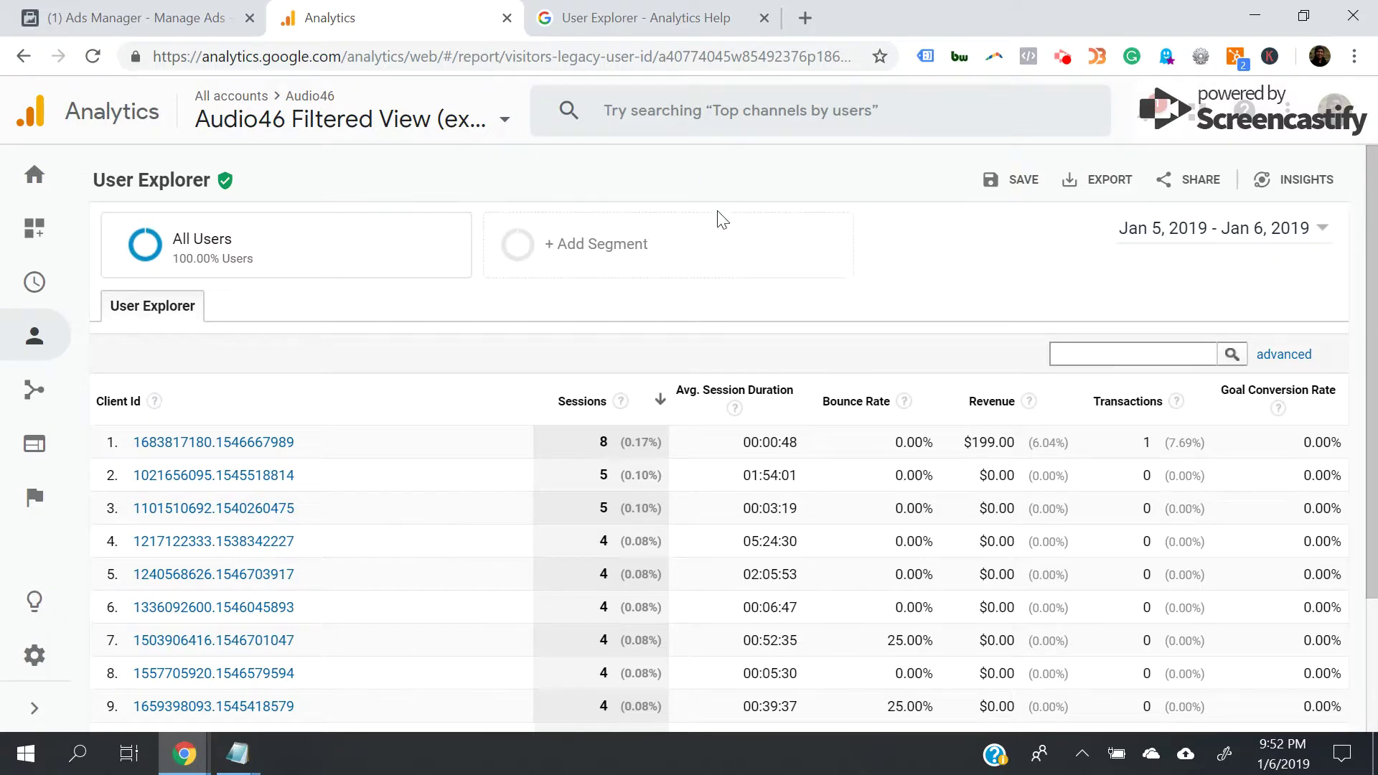
# Browse the available segments for the User Explorer report and start creating a new segment
pyautogui.click(636, 280)
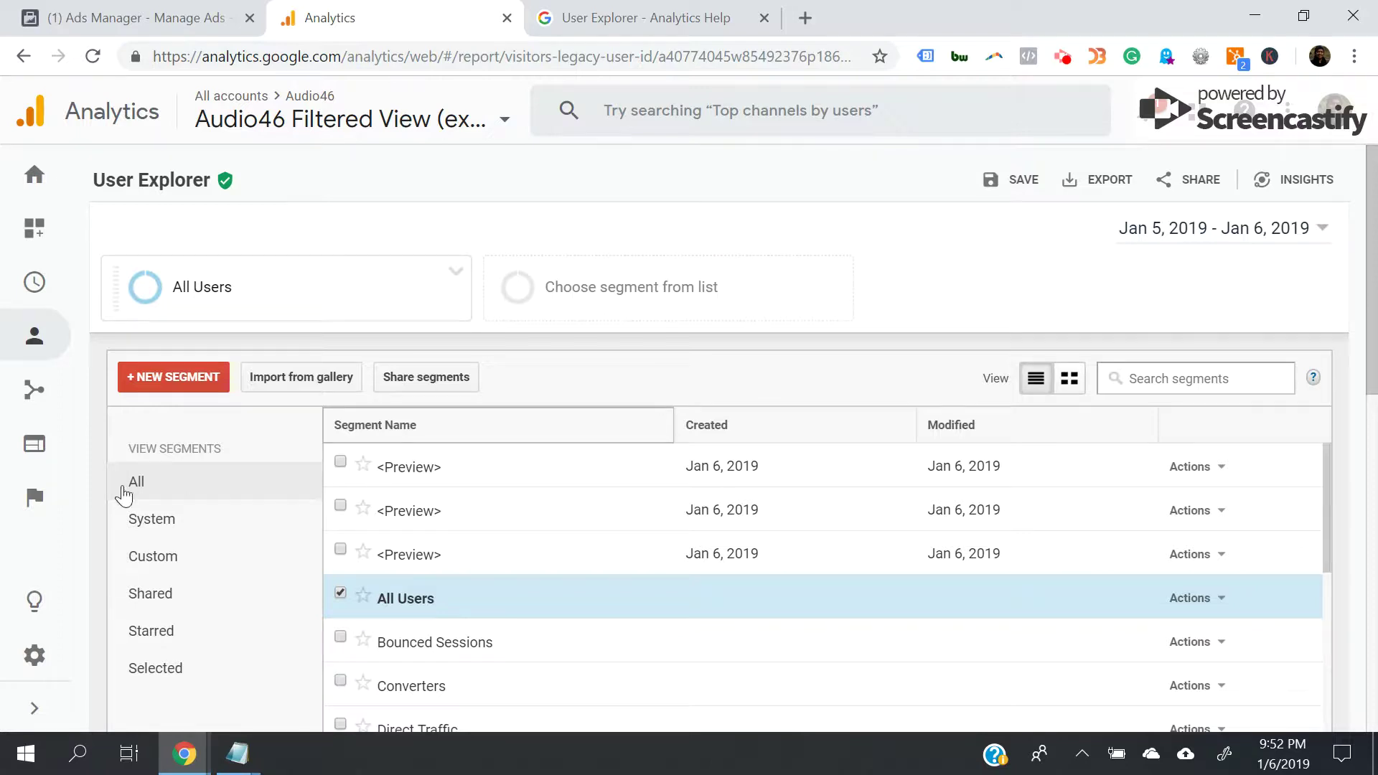
pyautogui.scroll(-3, 197, 482)
pyautogui.scroll(3, 203, 491)
pyautogui.scroll(1, 203, 491)
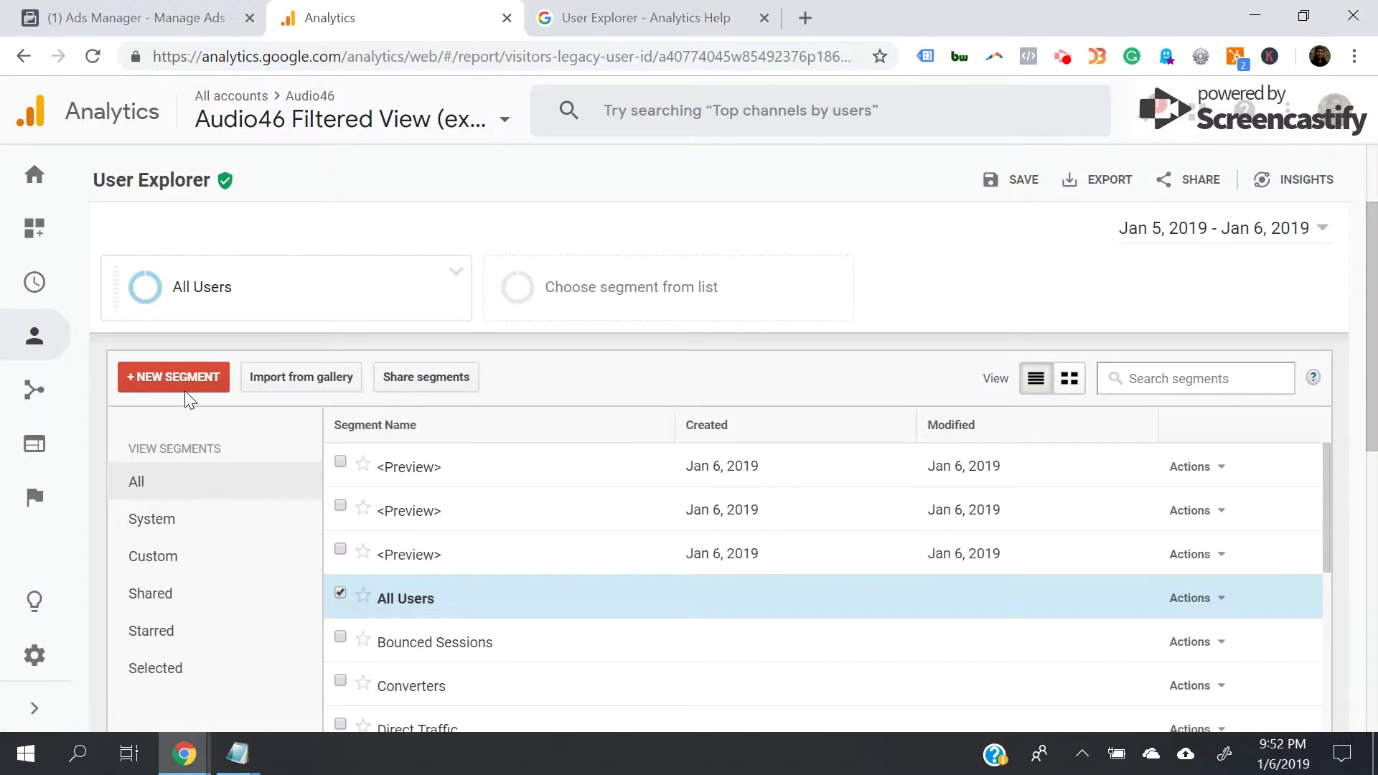
pyautogui.click(185, 386)
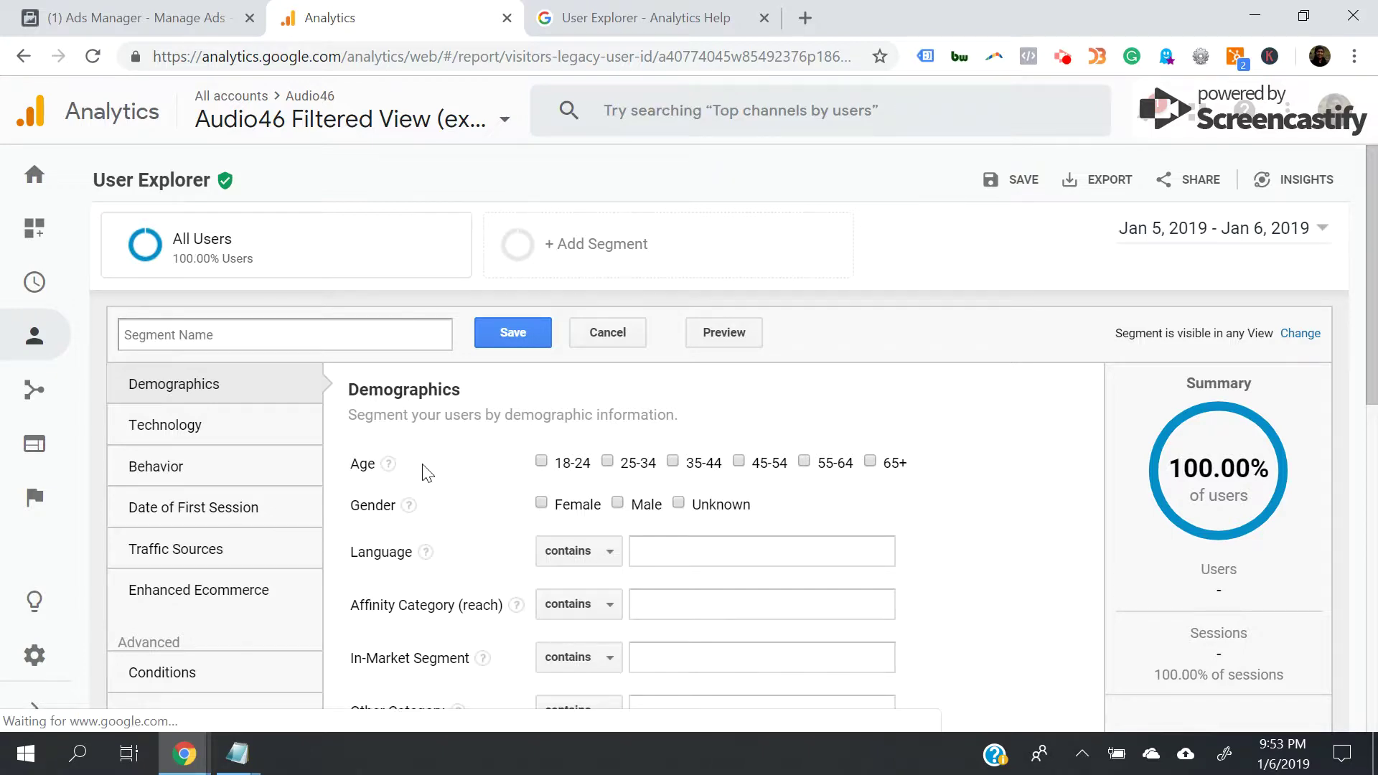
# Restrict the new segment by traffic source to users whose medium contains "bannerad"
pyautogui.scroll(-3, 315, 468)
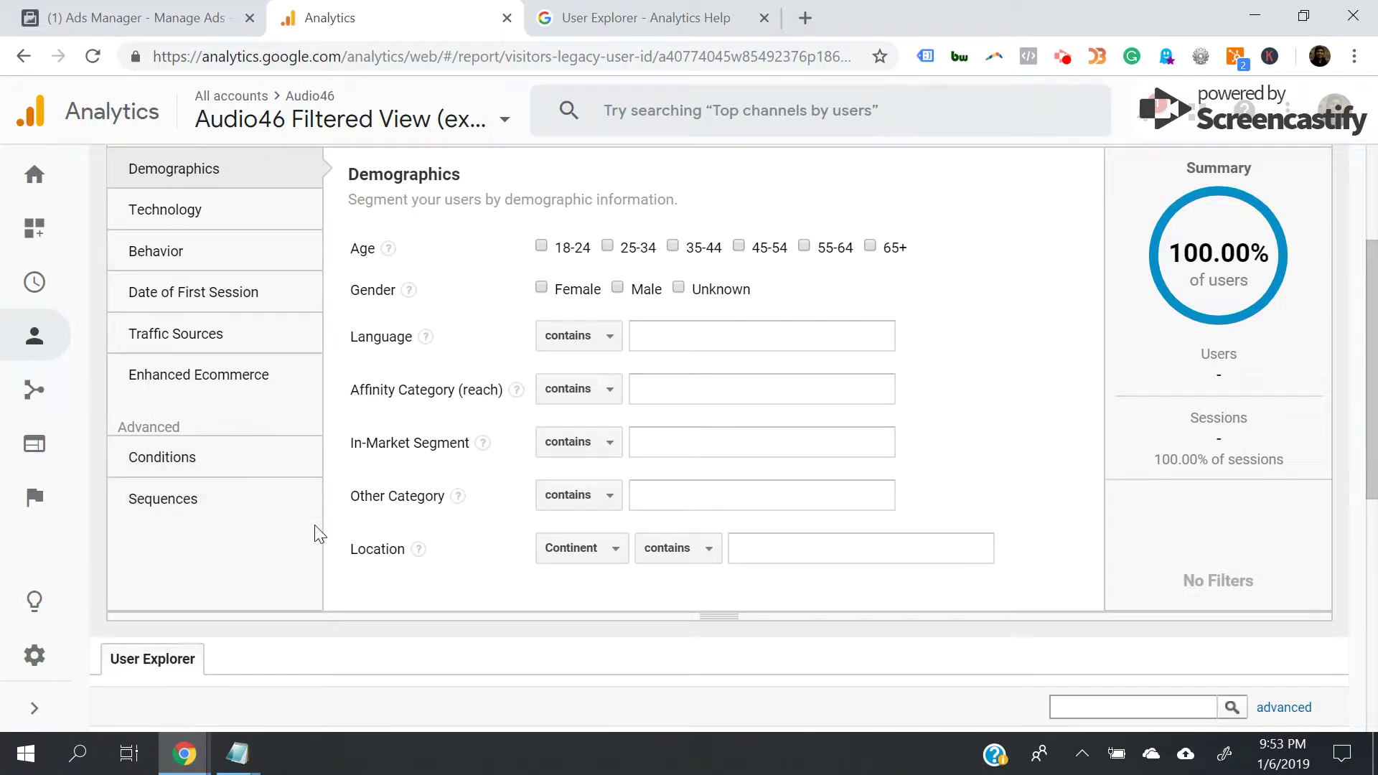
pyautogui.scroll(2, 247, 507)
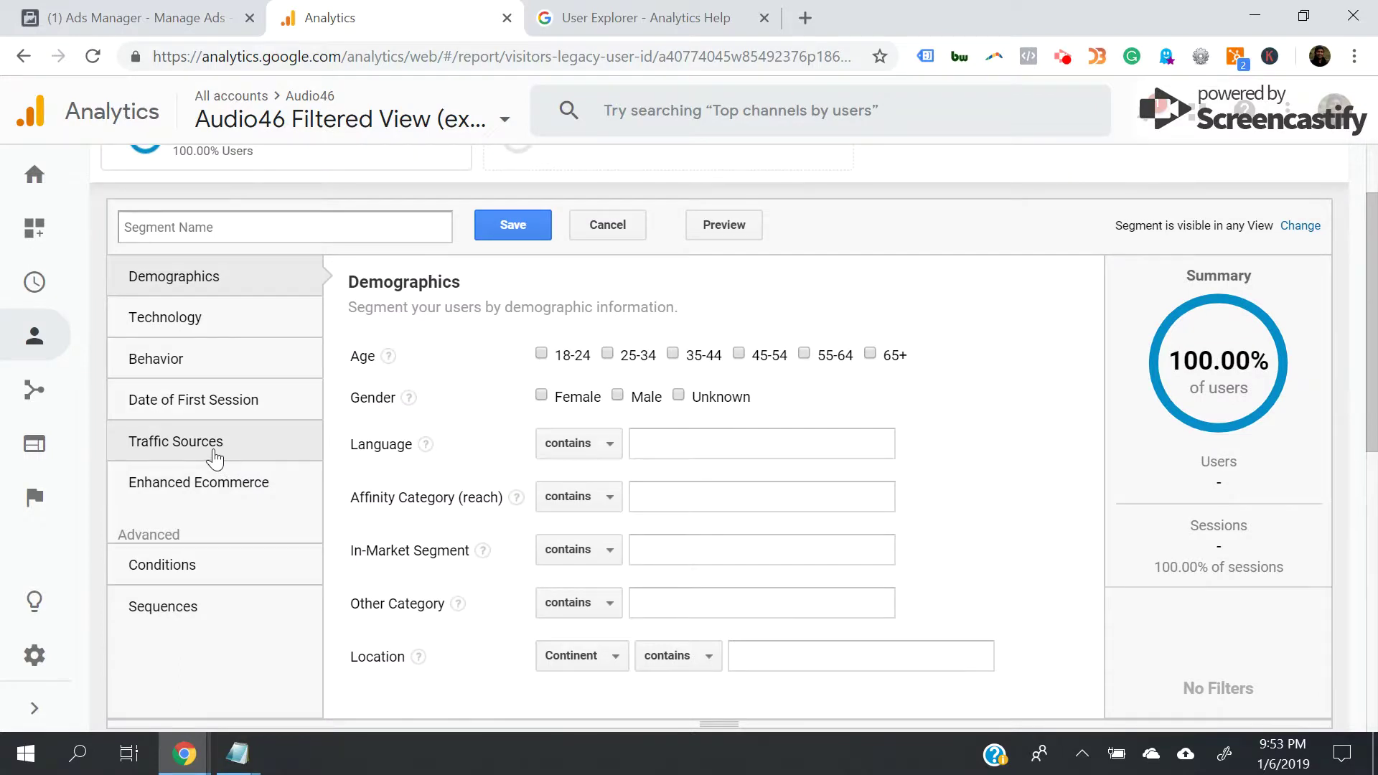
pyautogui.click(214, 460)
pyautogui.click(700, 475)
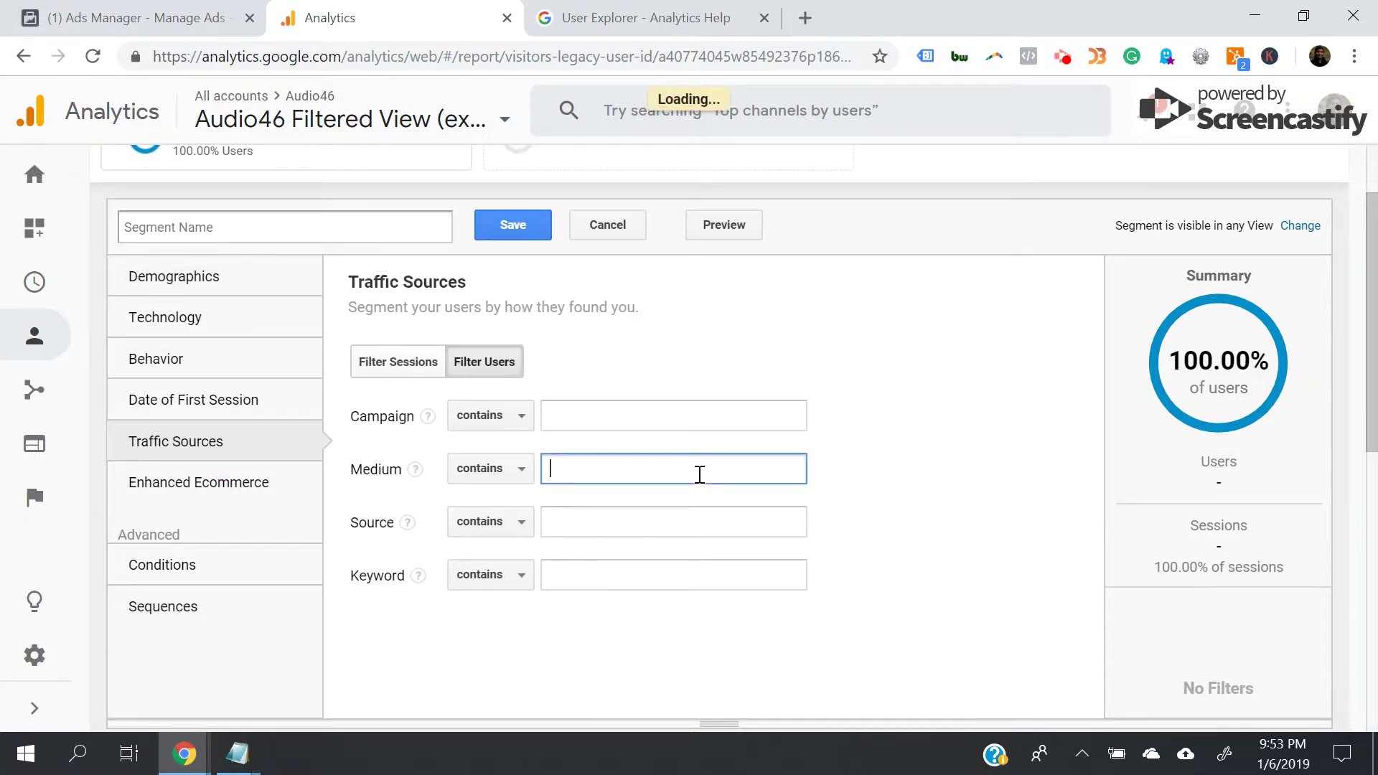
pyautogui.write('bann')
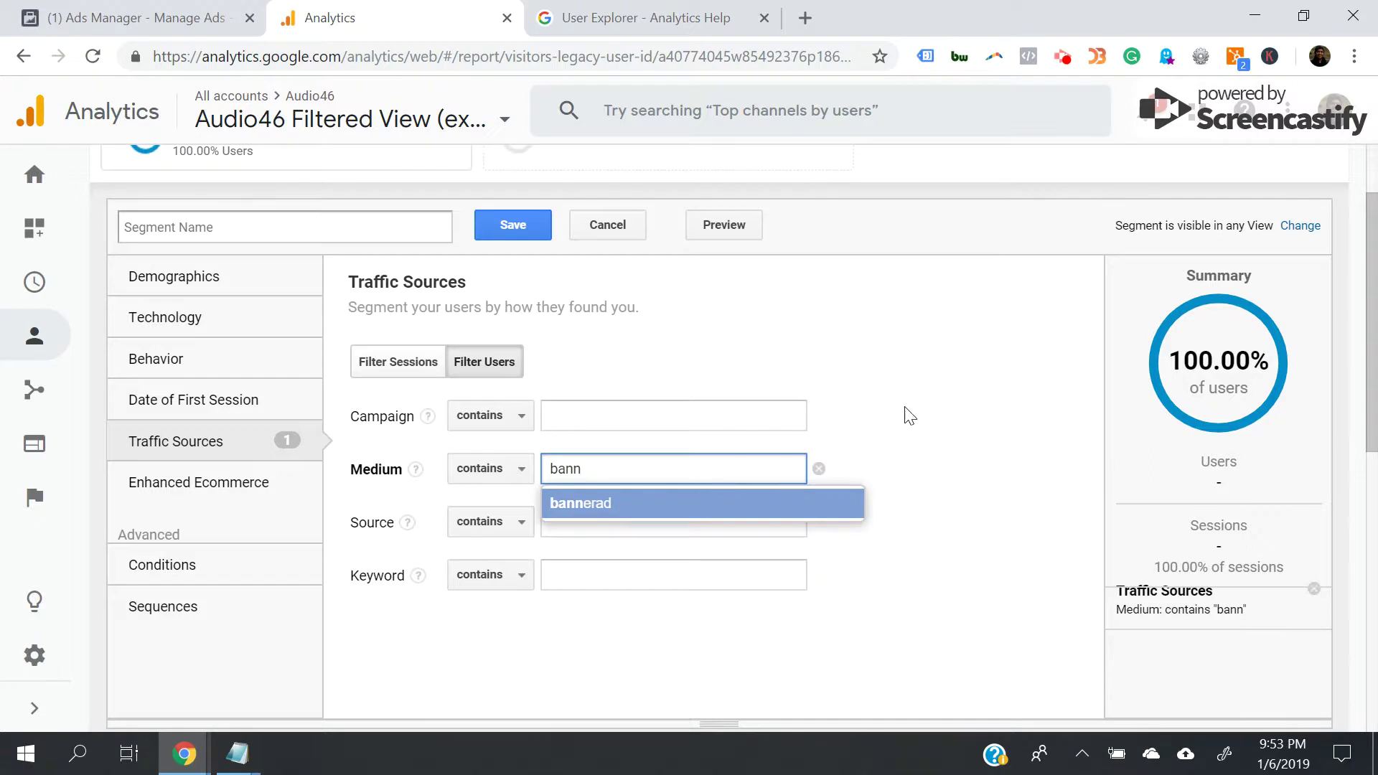
pyautogui.click(789, 501)
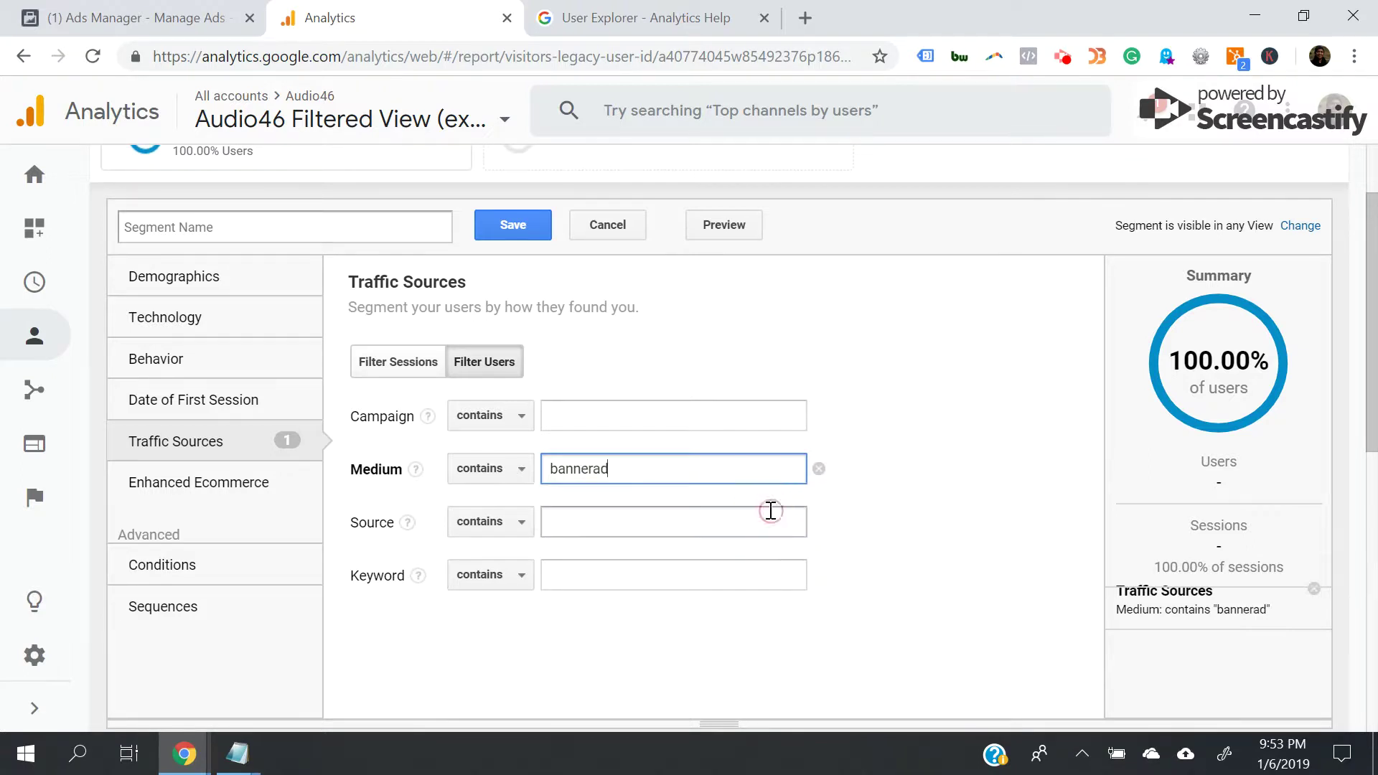
# Preview the bannerad segment, check its summary, and save it under the name "<Preview>"
pyautogui.click(712, 227)
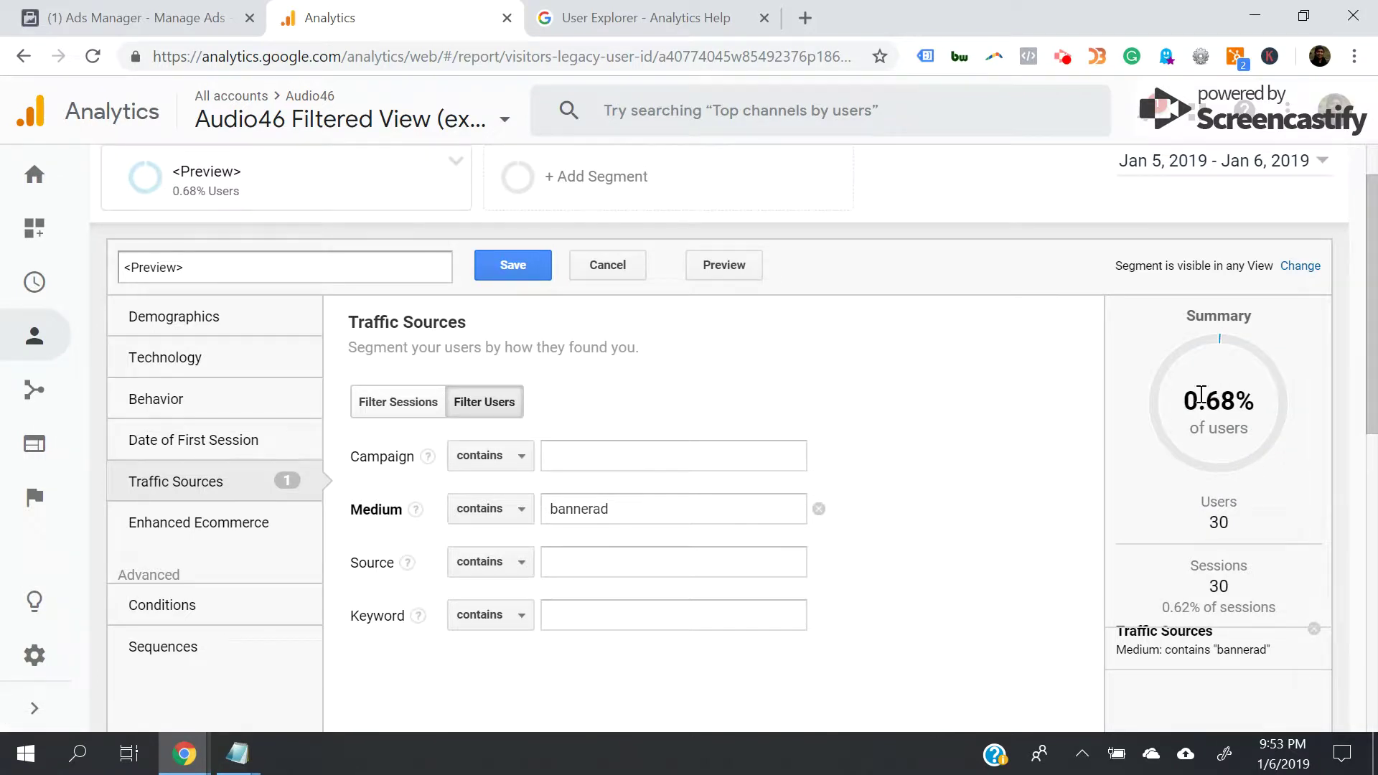
pyautogui.scroll(-3, 911, 549)
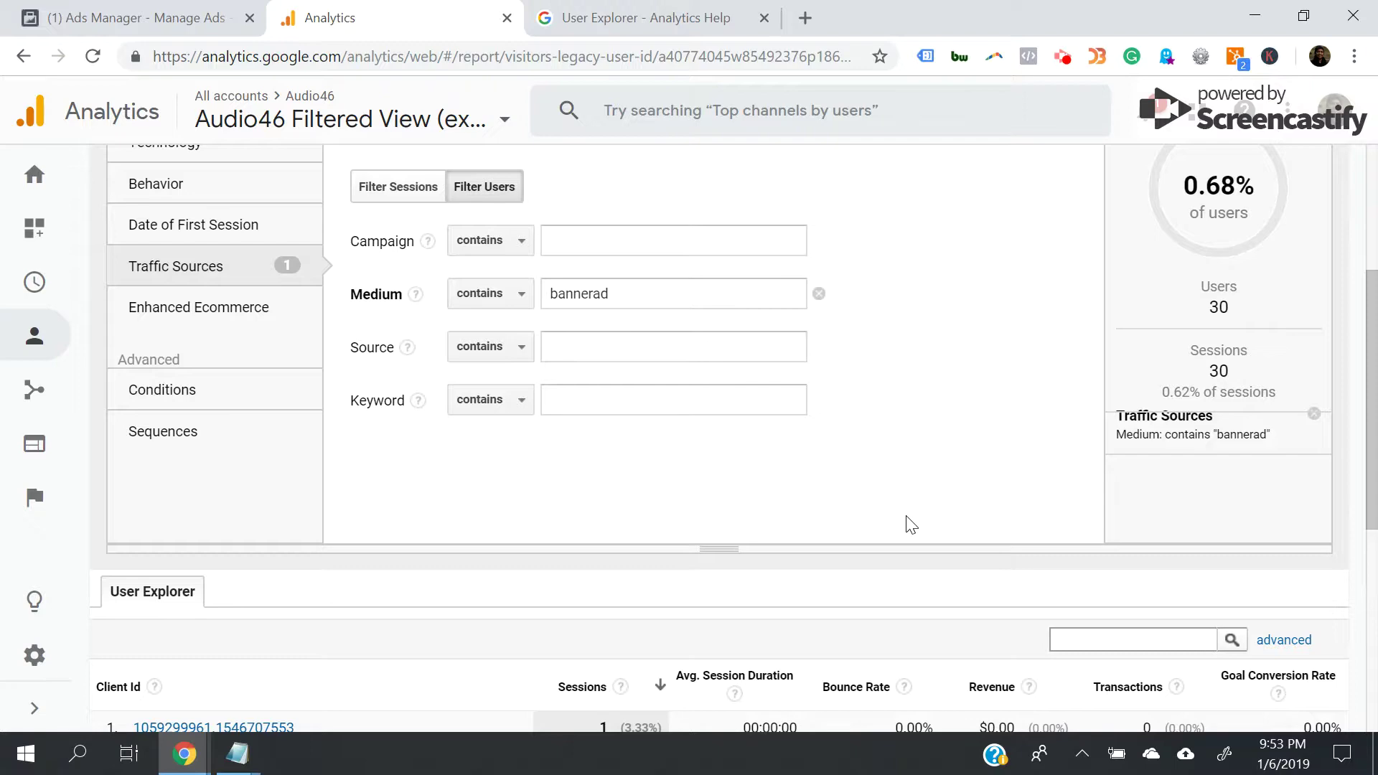
pyautogui.scroll(4, 911, 524)
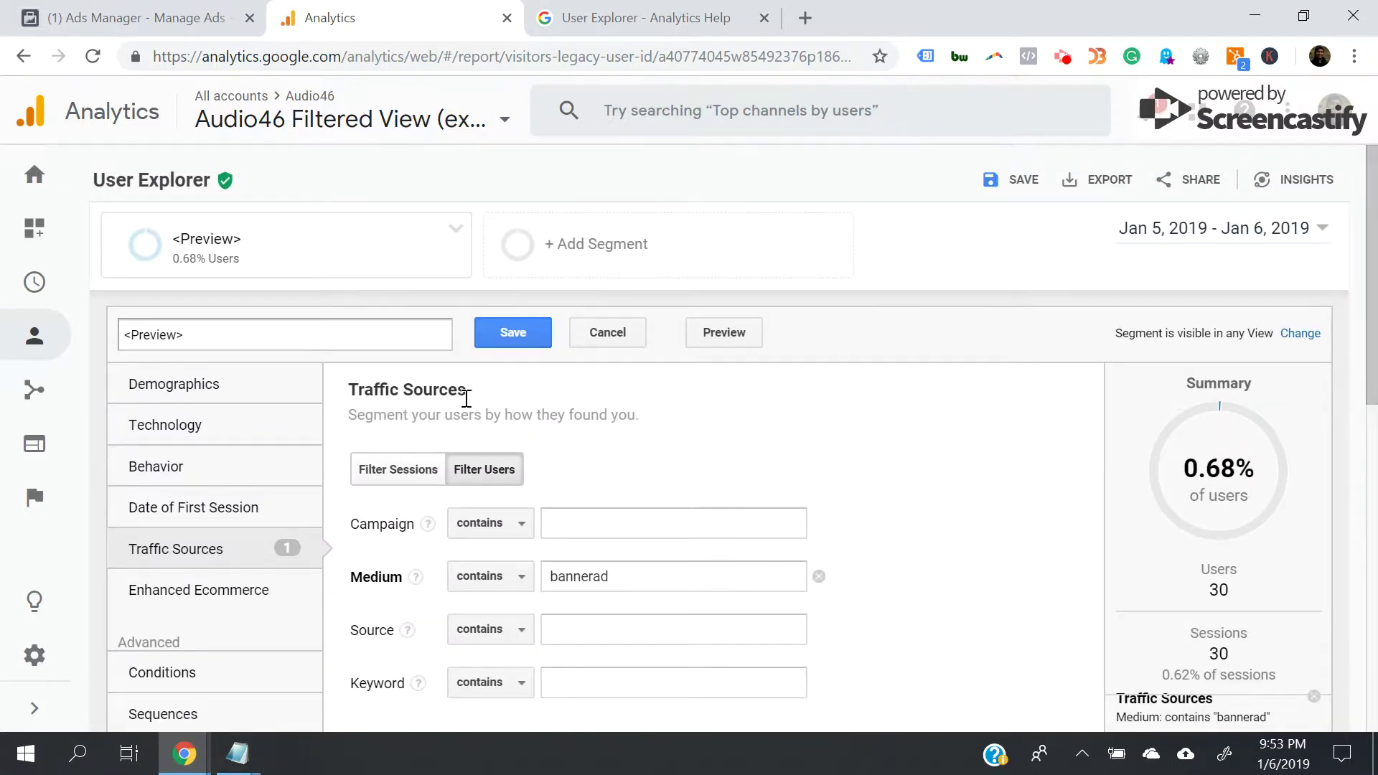
pyautogui.click(492, 341)
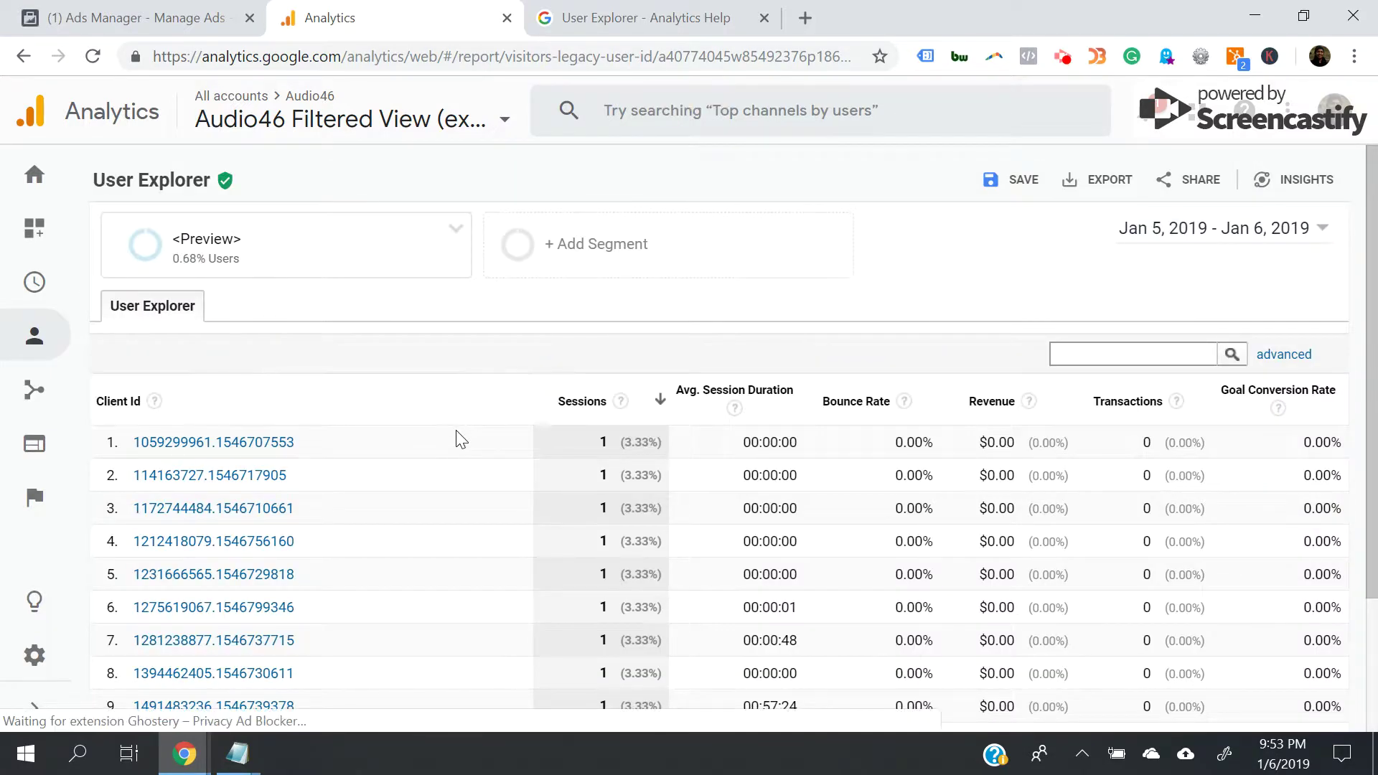
# Open the user report of the first client in the filtered list and collapse the report navigation
pyautogui.scroll(-3, 381, 448)
pyautogui.scroll(2, 439, 498)
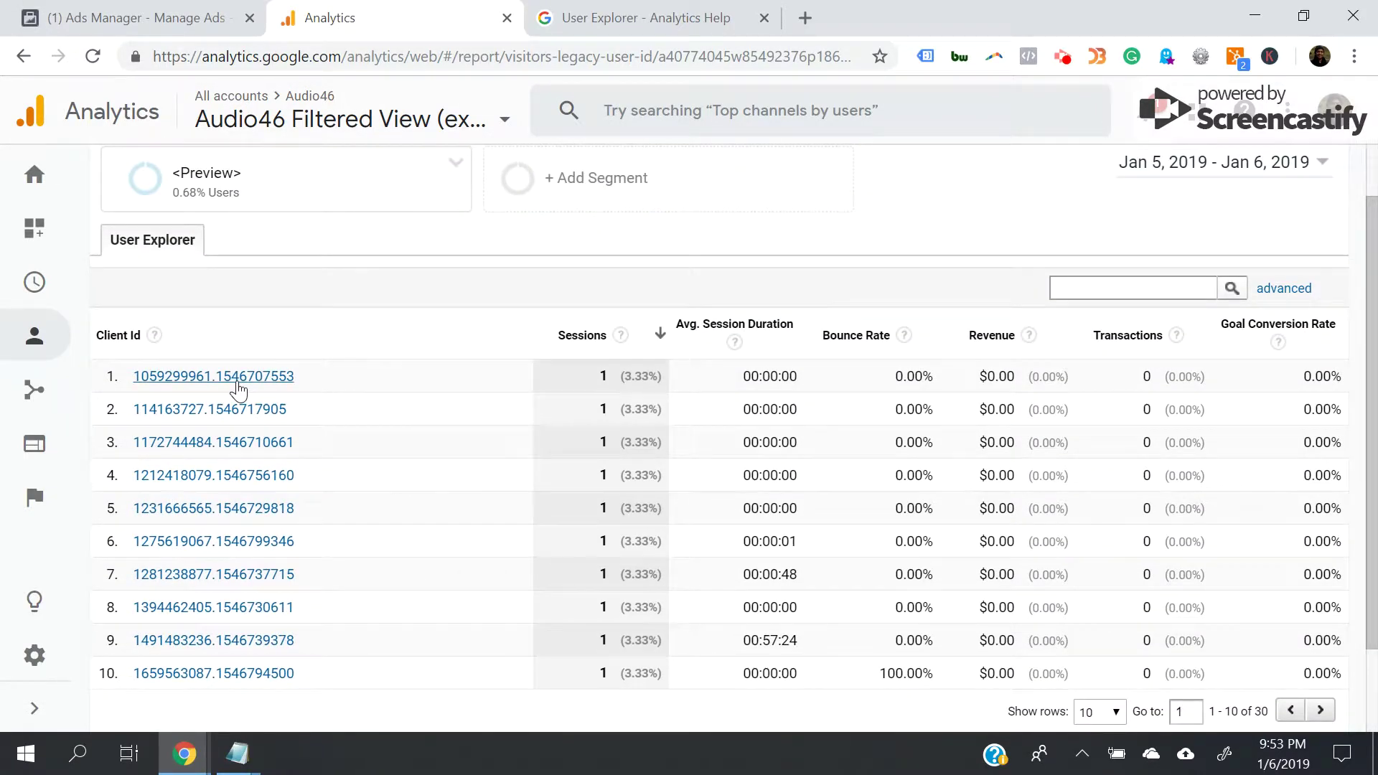
pyautogui.click(237, 386)
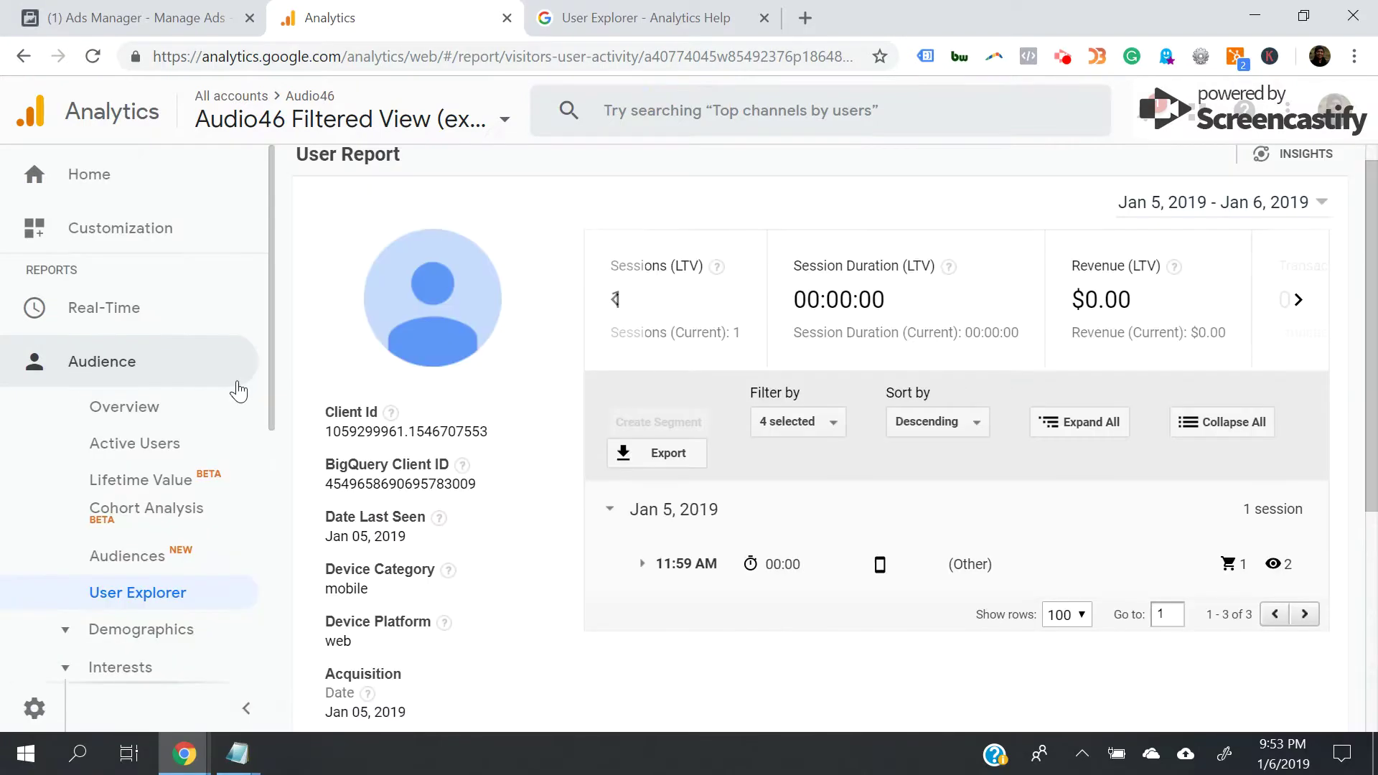
pyautogui.click(246, 709)
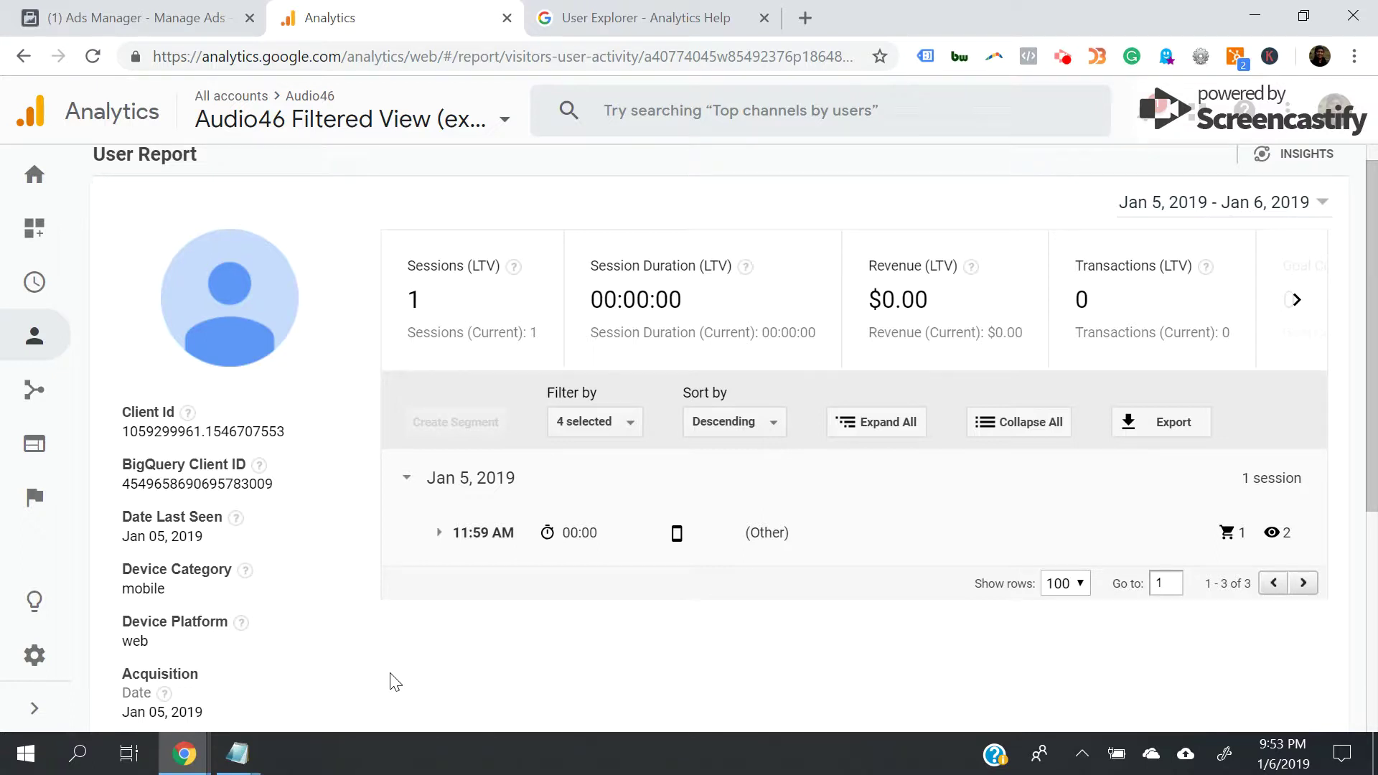
# Read the User Explorer article in Analytics Help, from the introduction through the report data, filter options and segment creation sections
pyautogui.click(661, 18)
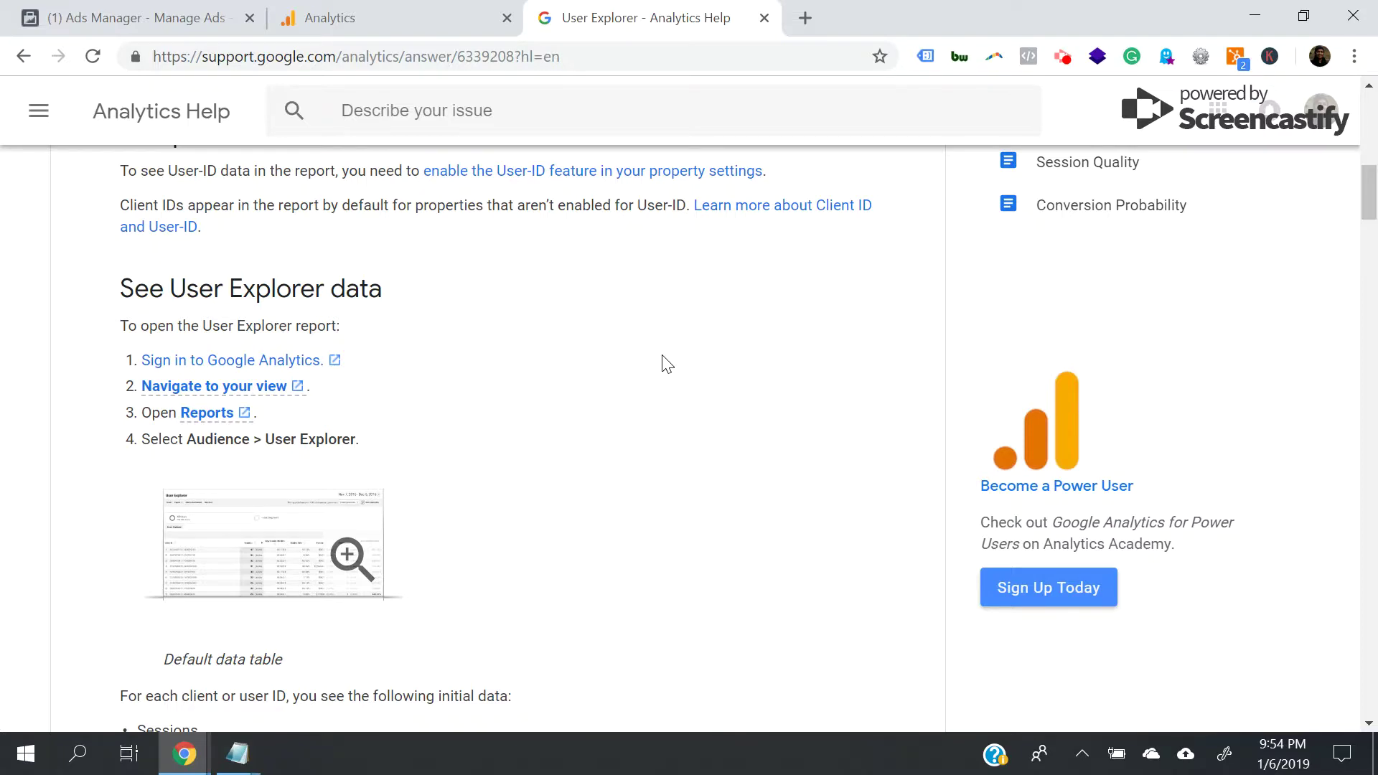
pyautogui.scroll(10, 683, 331)
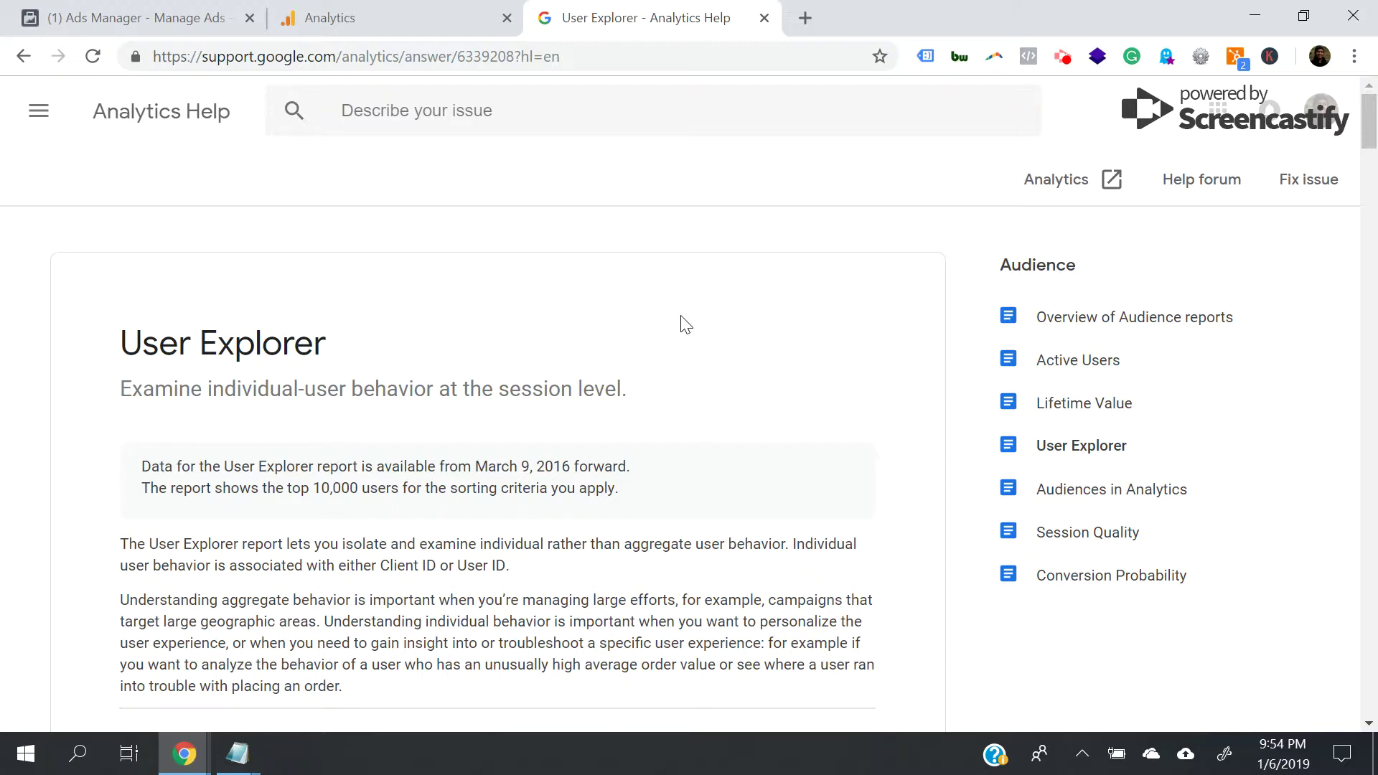
pyautogui.scroll(-12, 683, 326)
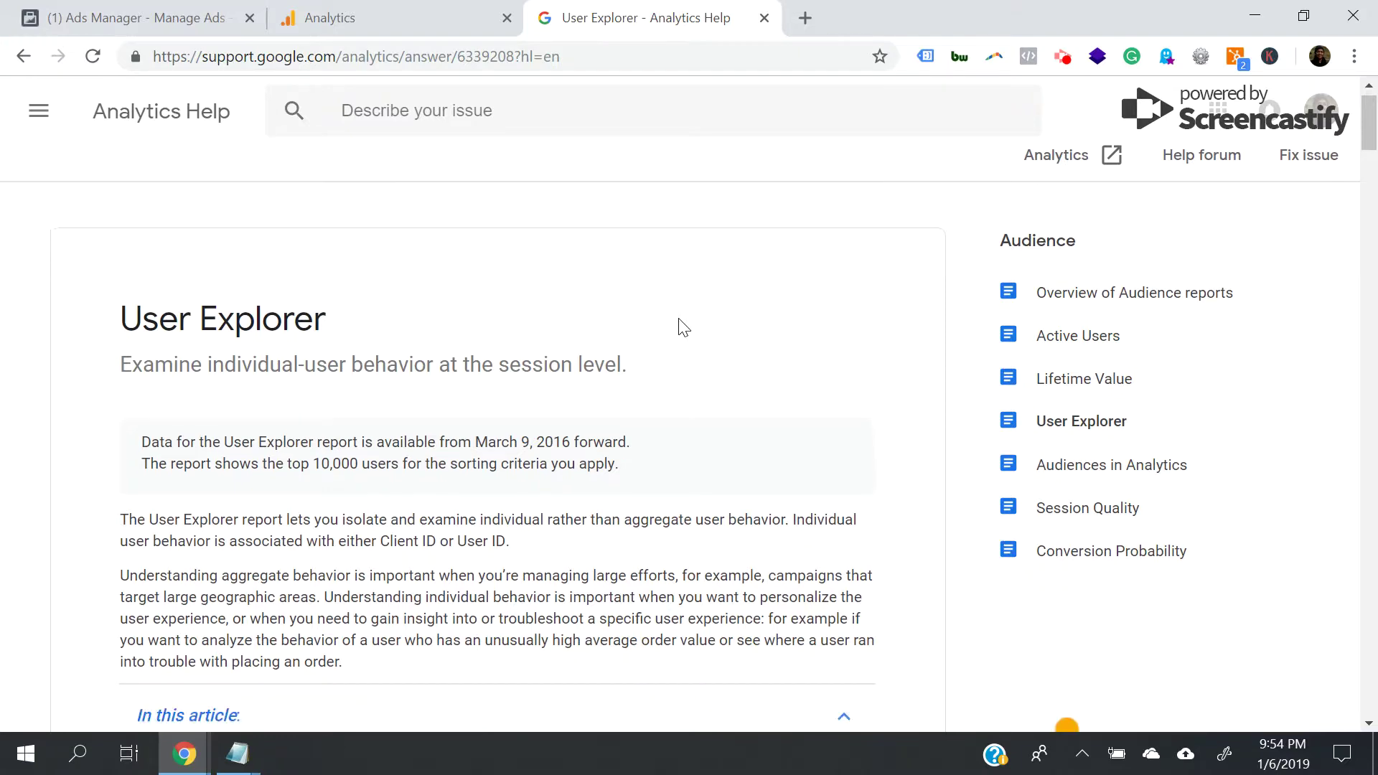
pyautogui.scroll(-15, 676, 322)
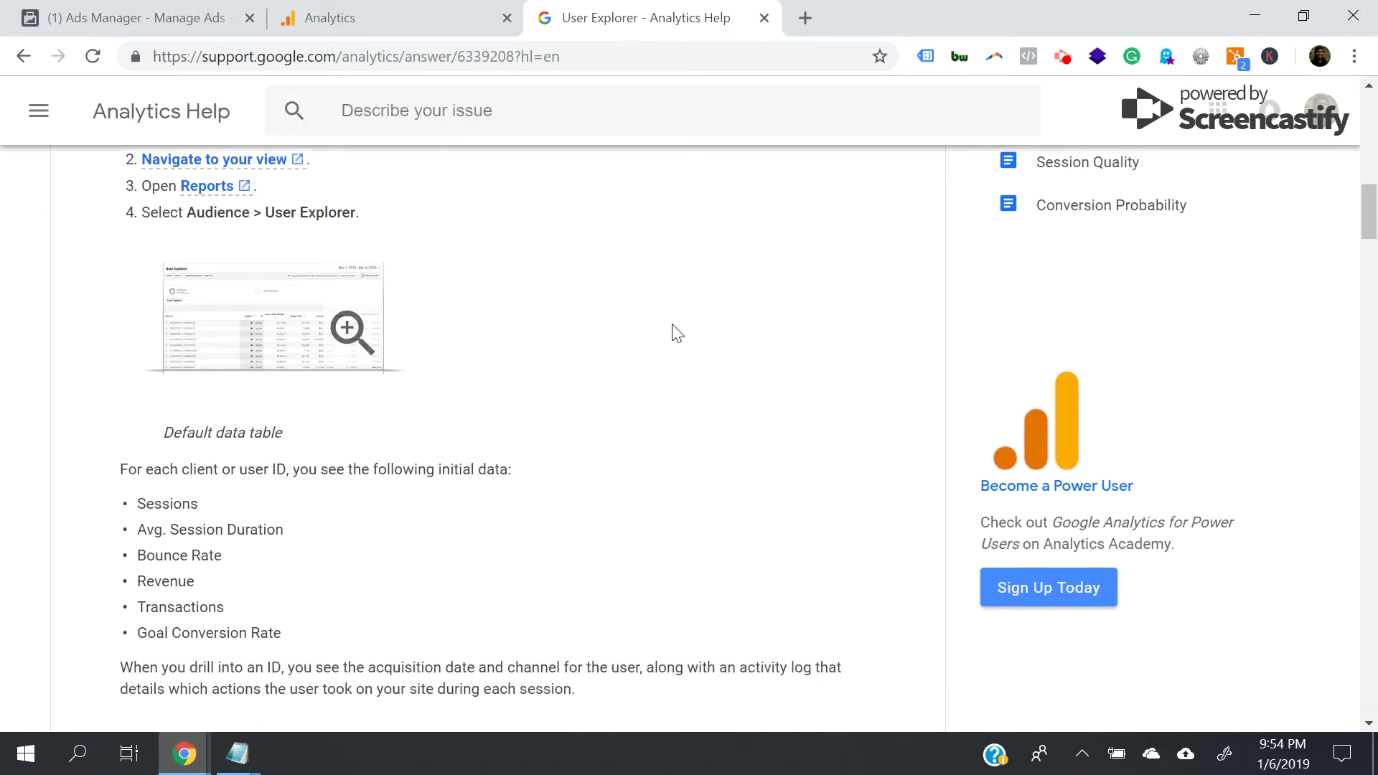
pyautogui.scroll(-2, 301, 306)
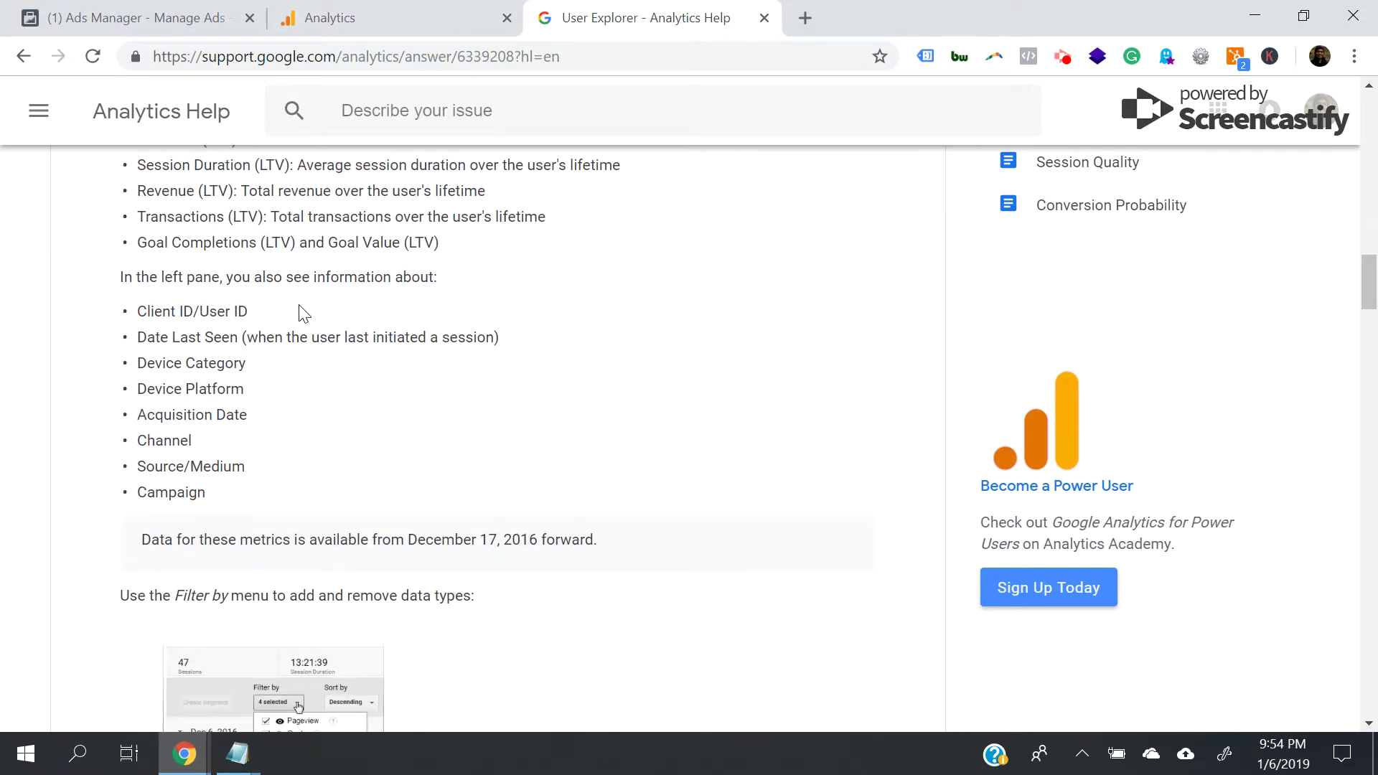
pyautogui.scroll(-5, 301, 313)
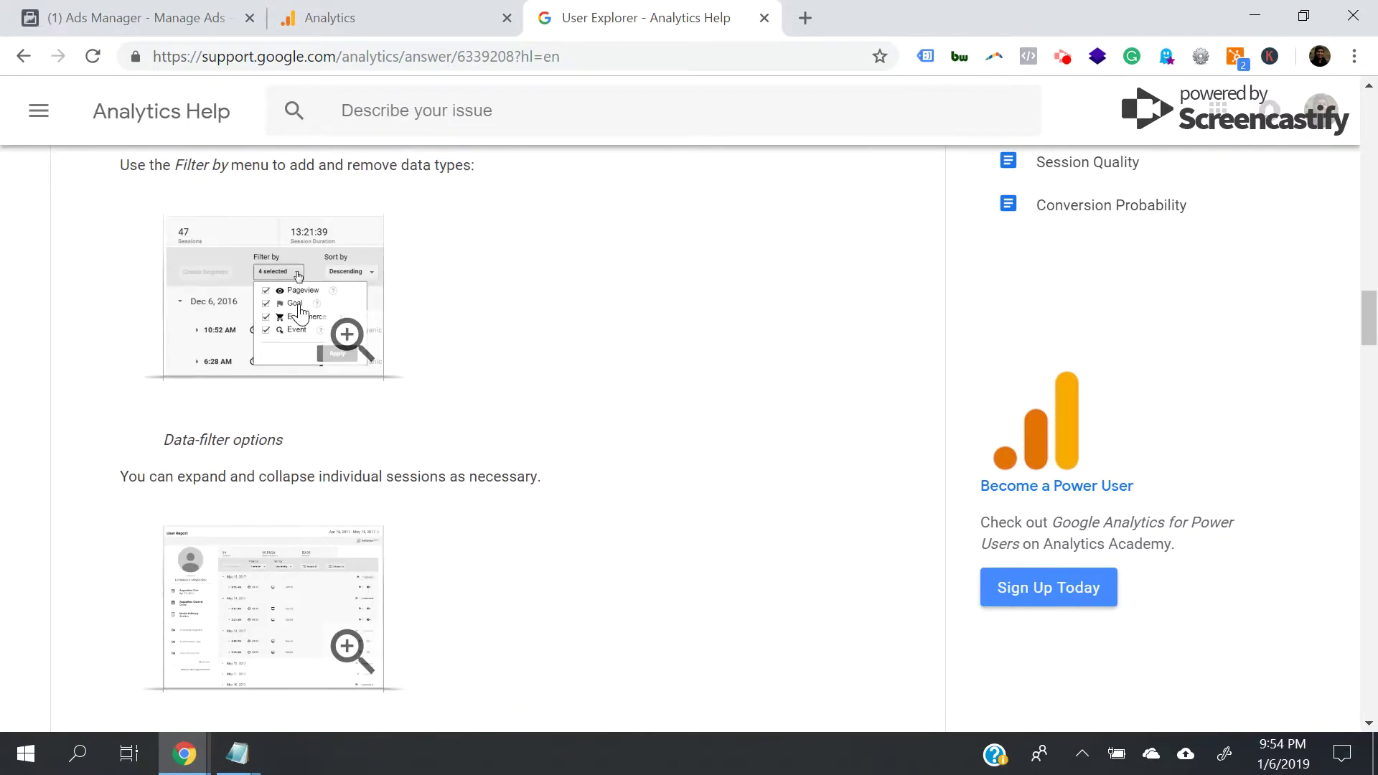
pyautogui.scroll(-9, 299, 311)
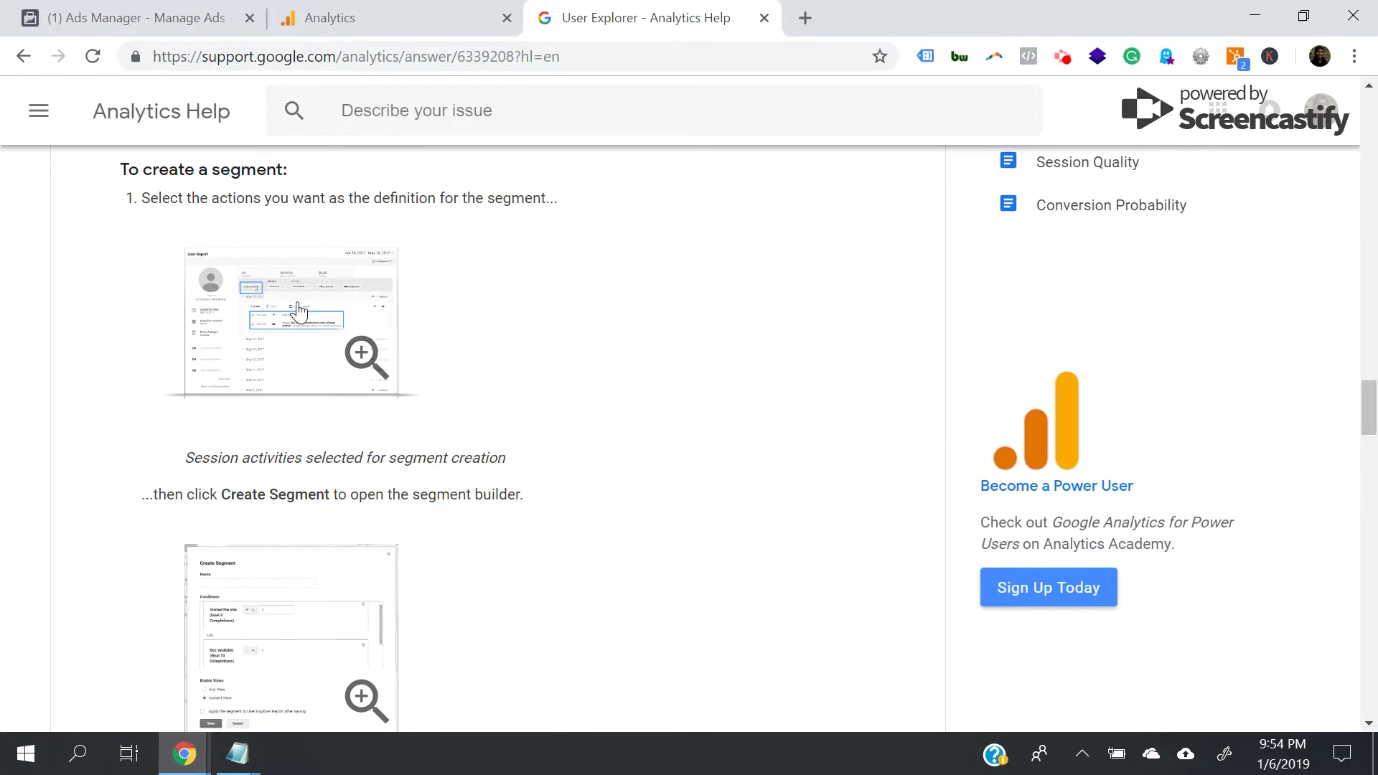
# Return to the client's user report in Google Analytics, expand the 11:59 AM session, and examine its page views and acquisition details
pyautogui.click(371, 12)
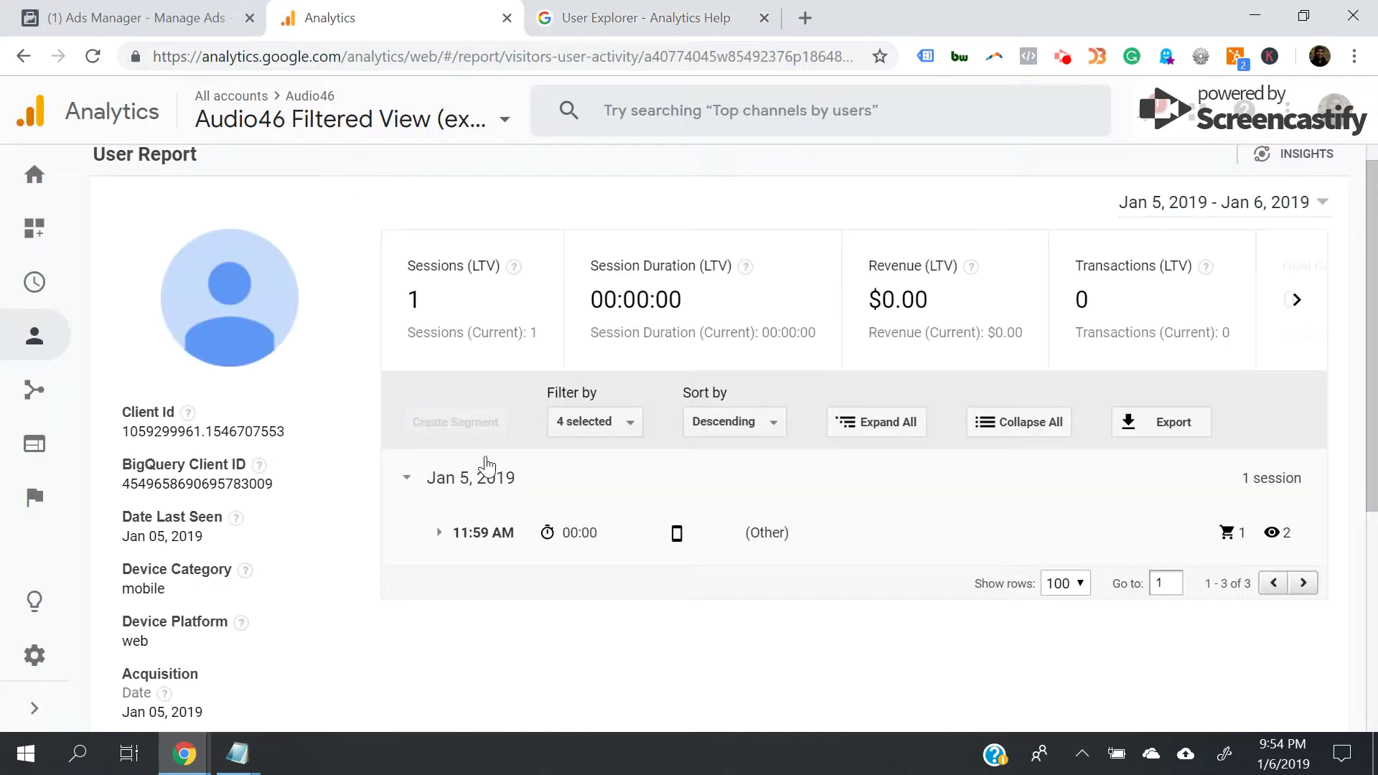
pyautogui.click(477, 540)
pyautogui.scroll(-1, 445, 584)
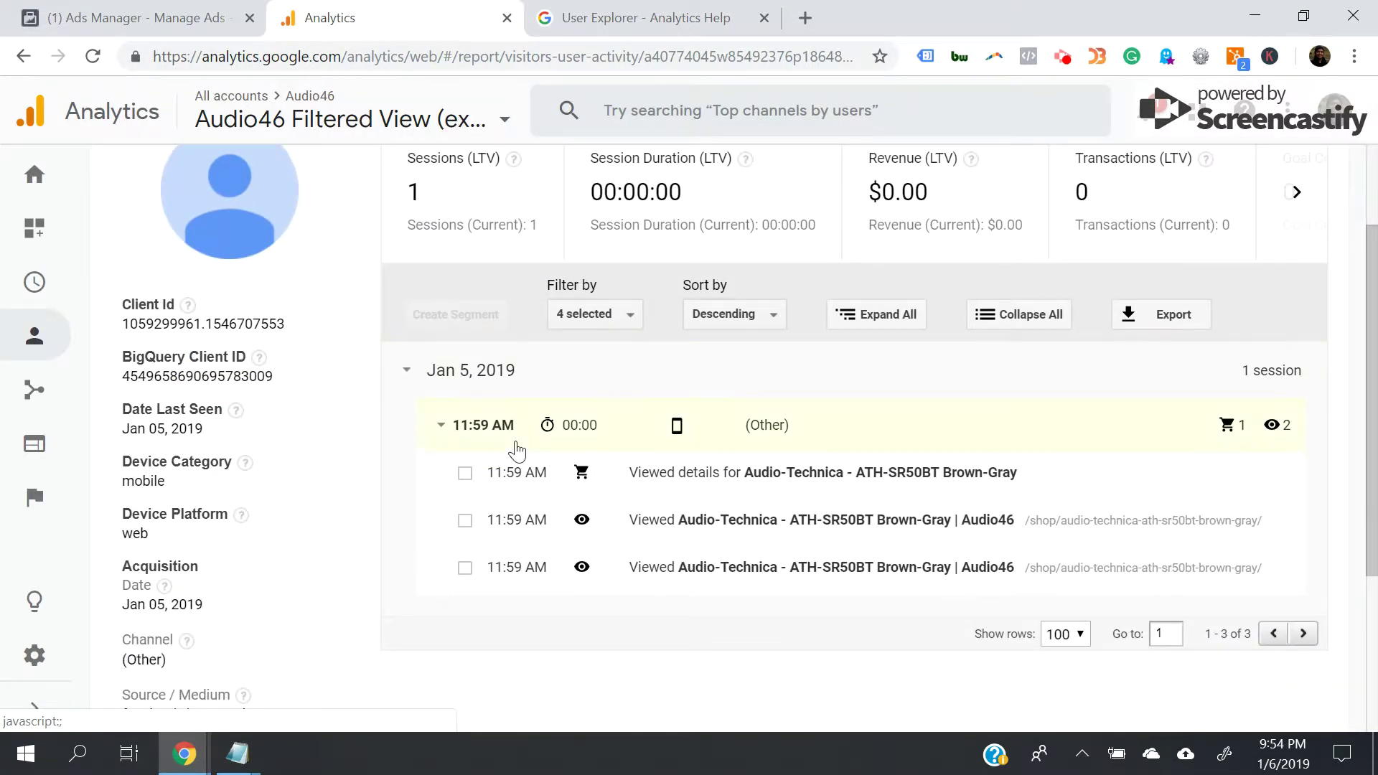
pyautogui.scroll(2, 486, 471)
pyautogui.scroll(-2, 674, 532)
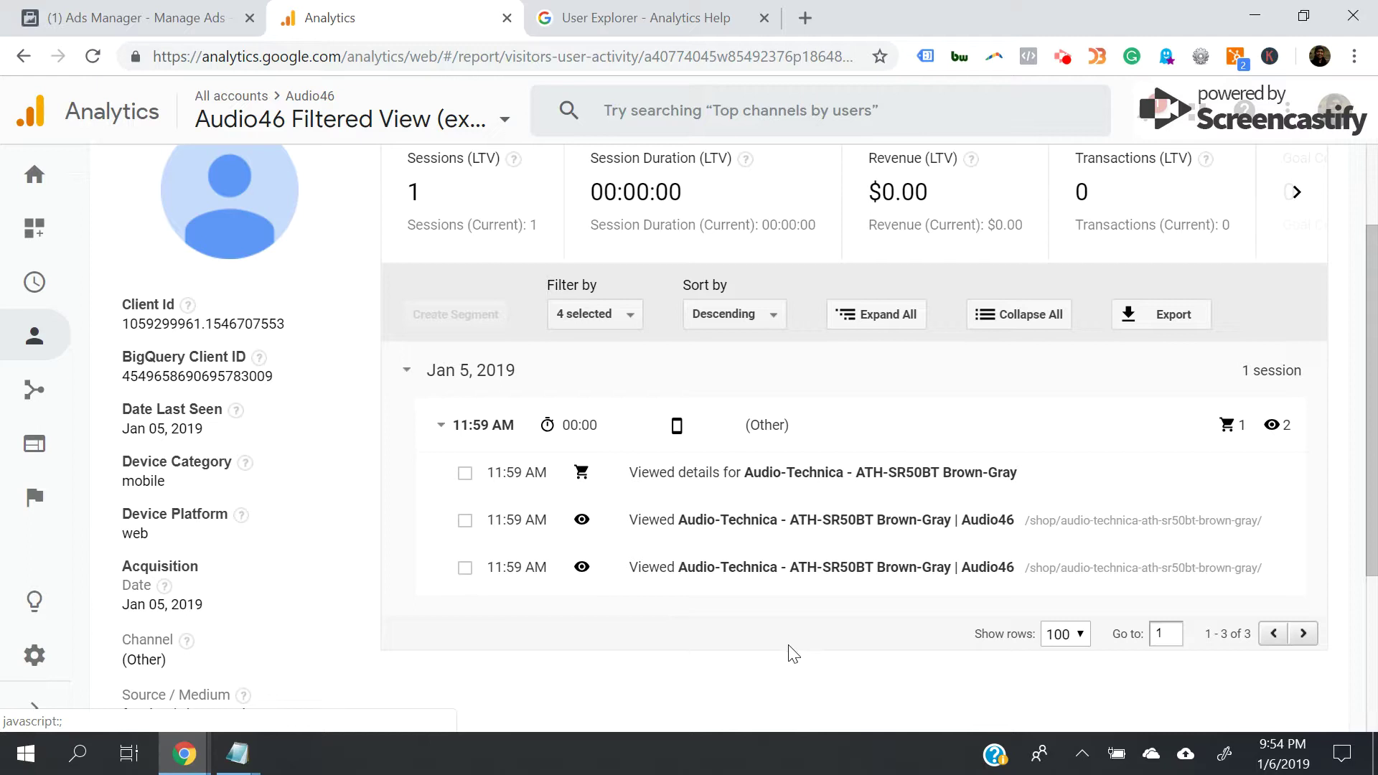
pyautogui.scroll(-2, 297, 618)
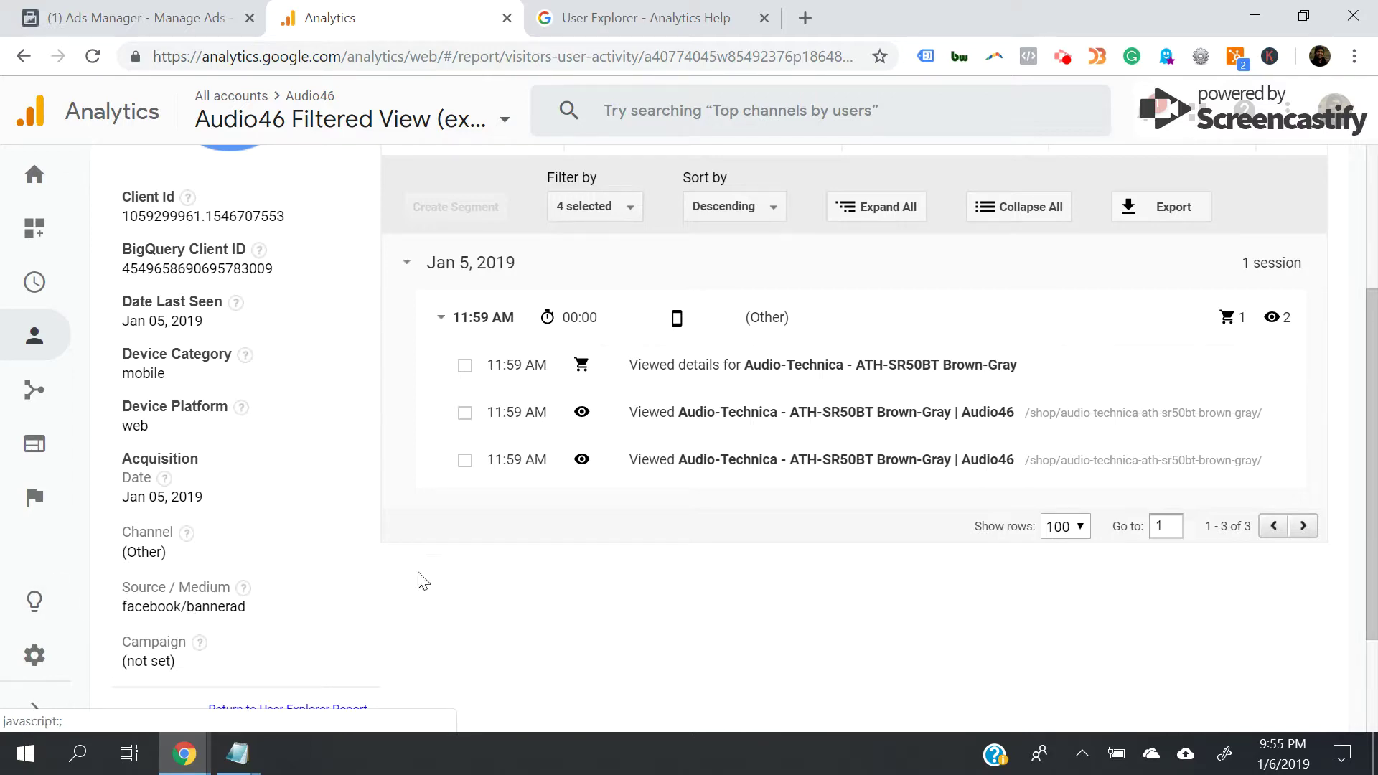
pyautogui.scroll(3, 652, 474)
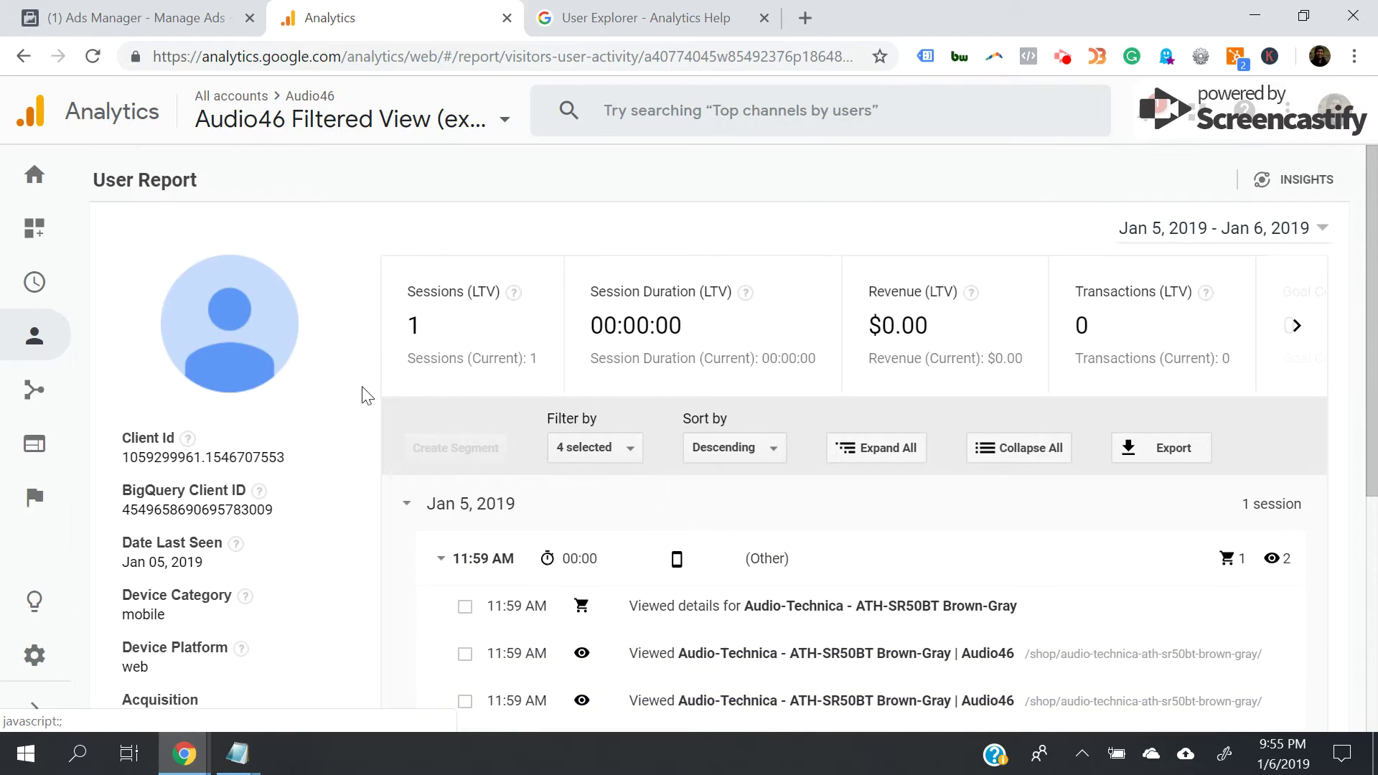
pyautogui.scroll(-1, 394, 466)
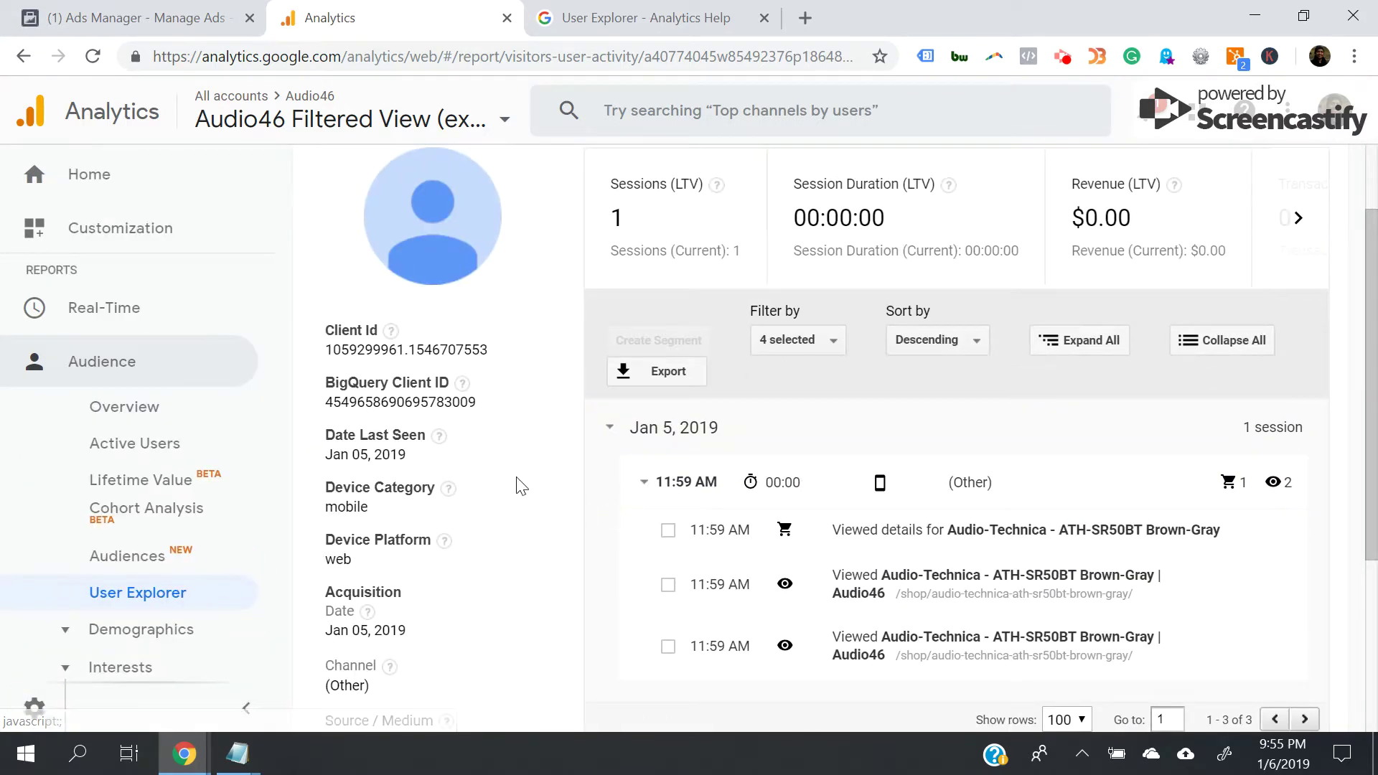
pyautogui.scroll(-3, 391, 569)
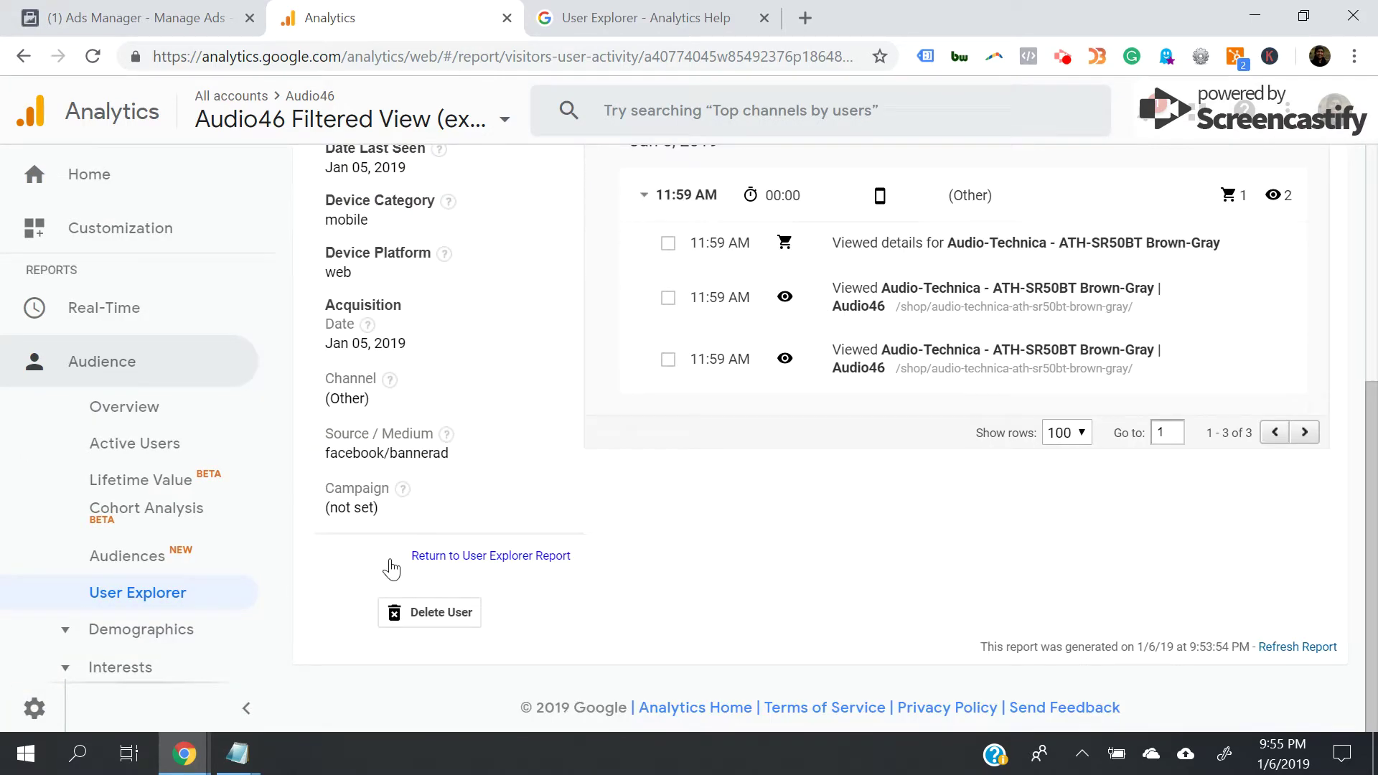
# Return to the User Explorer list, open the seventh client's report, and expand the 8:22 PM session to examine its activity
pyautogui.click(491, 556)
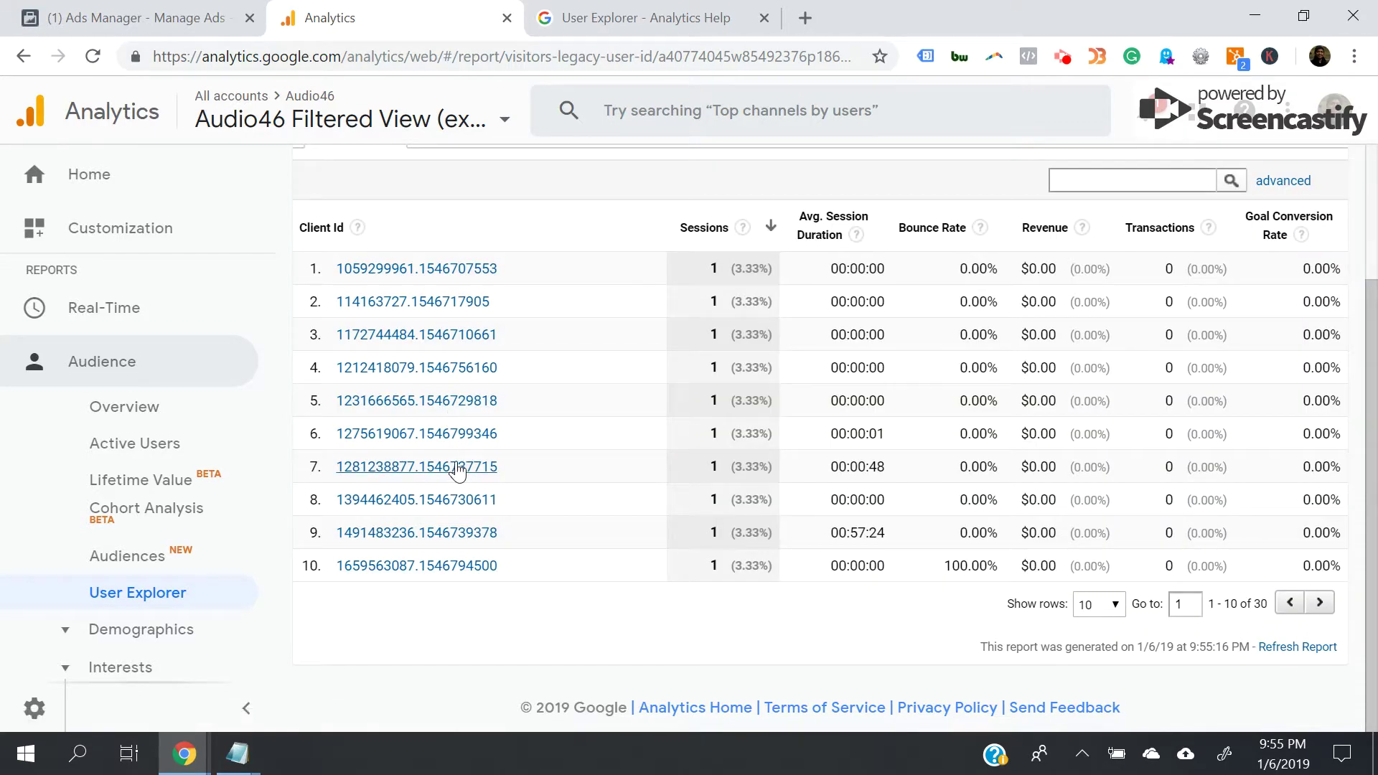
pyautogui.click(458, 469)
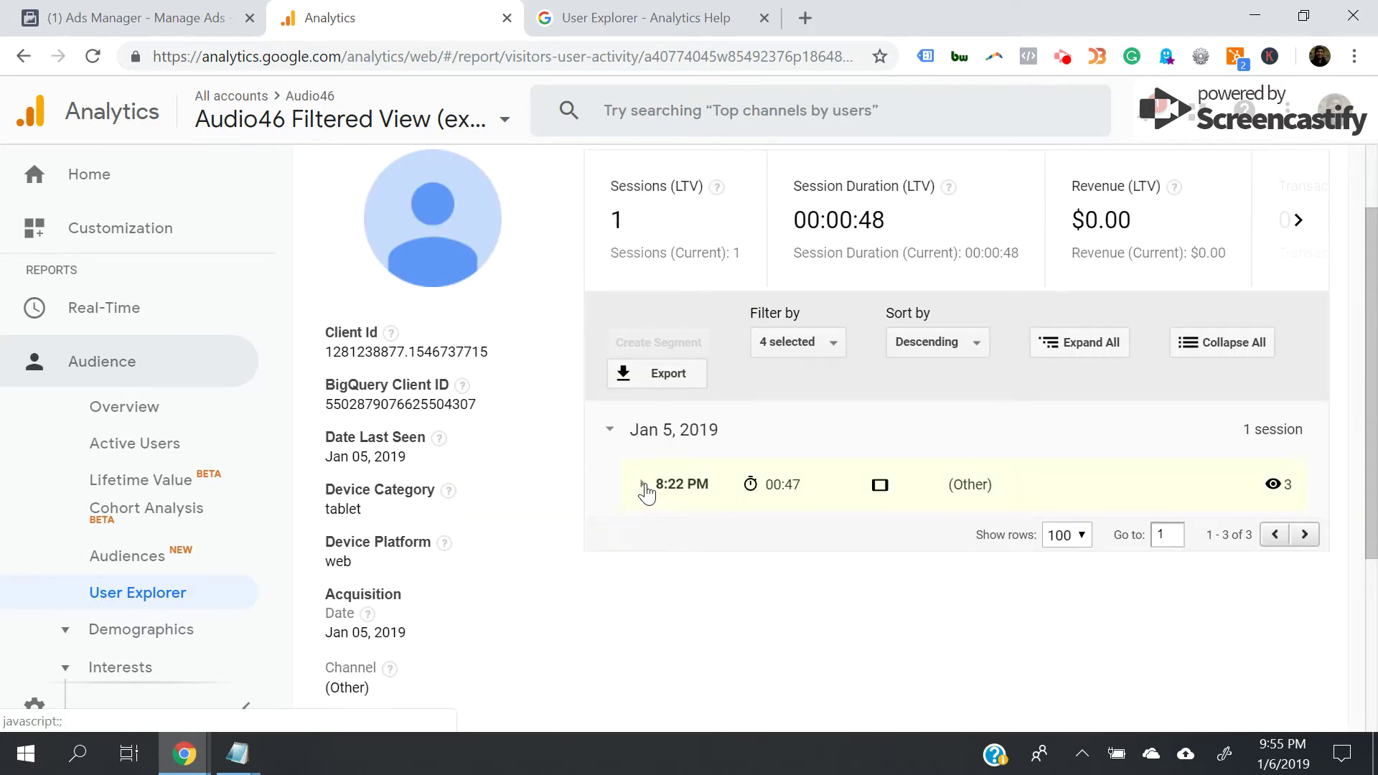
pyautogui.click(643, 485)
pyautogui.scroll(-1, 646, 487)
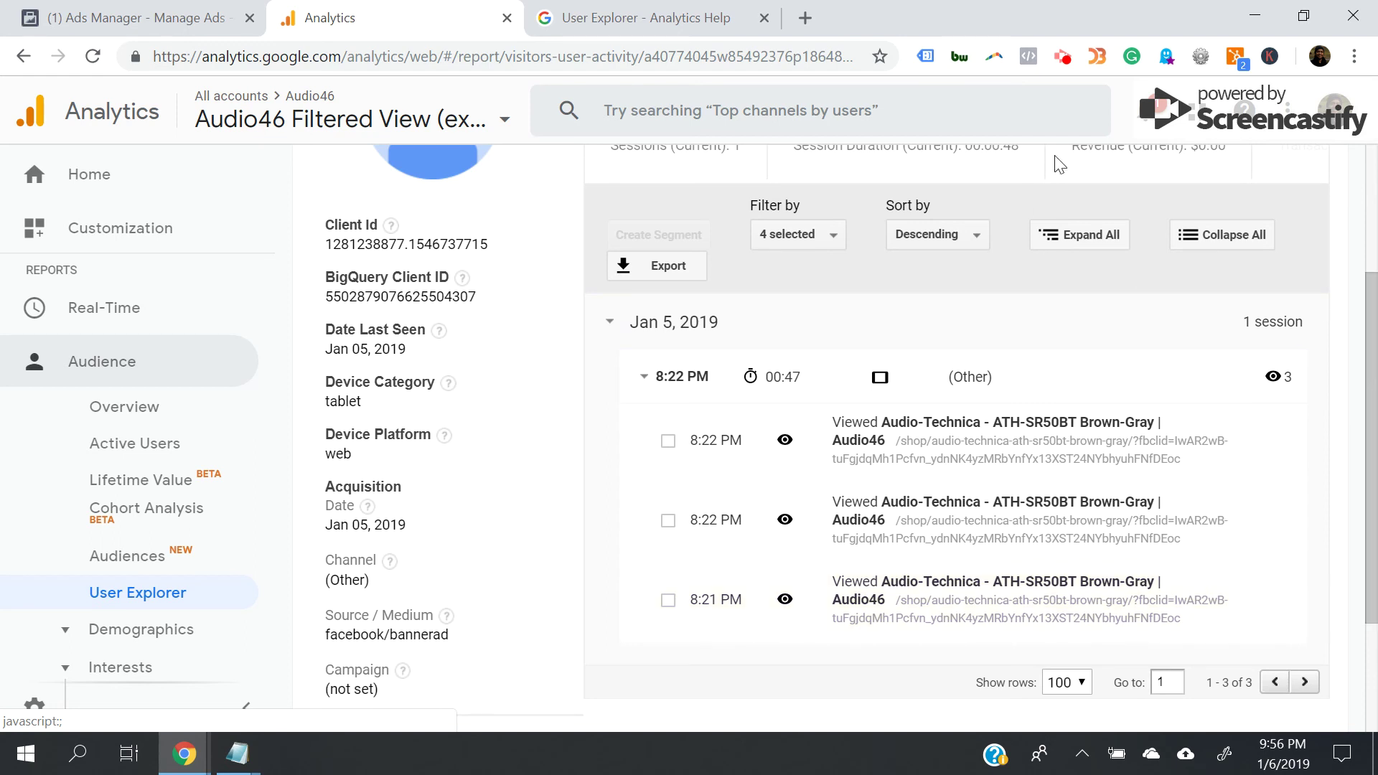
pyautogui.hotkey('alt', 'shift', 's')
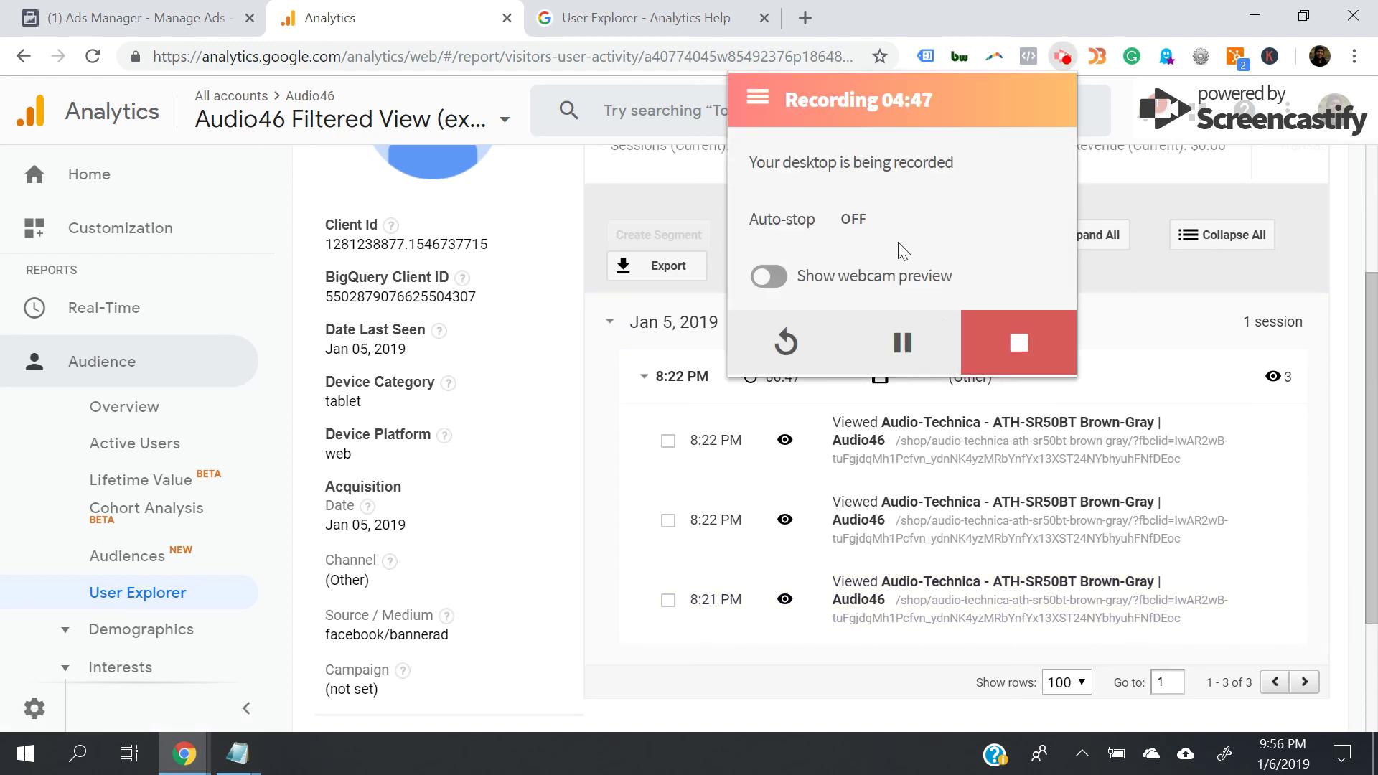